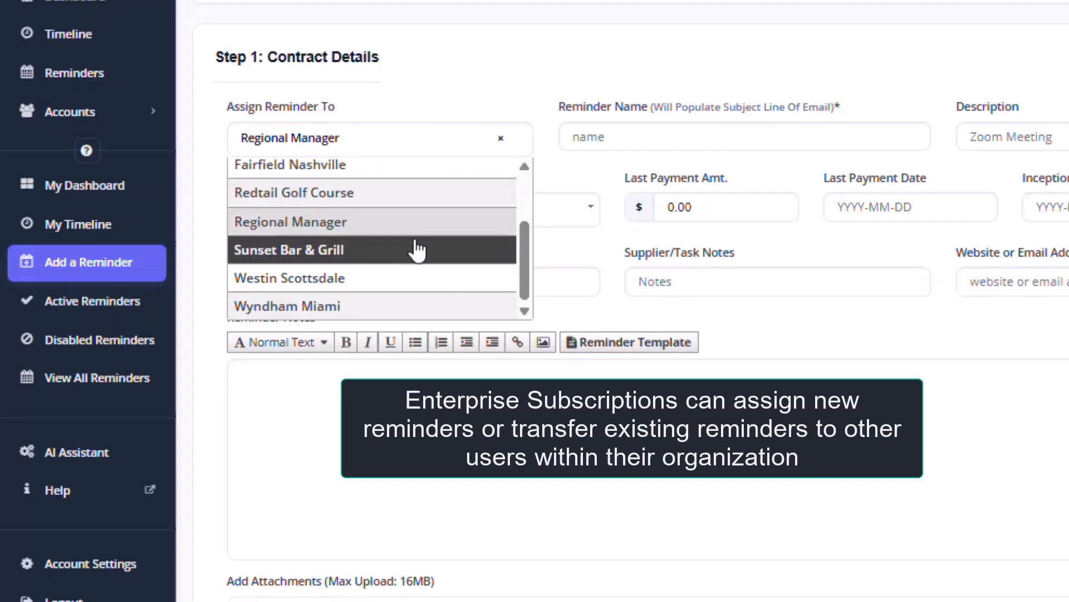
- Browse the assignee list and close it, leaving Regional Manager as the assignee
scroll(417, 251, "up", 2)
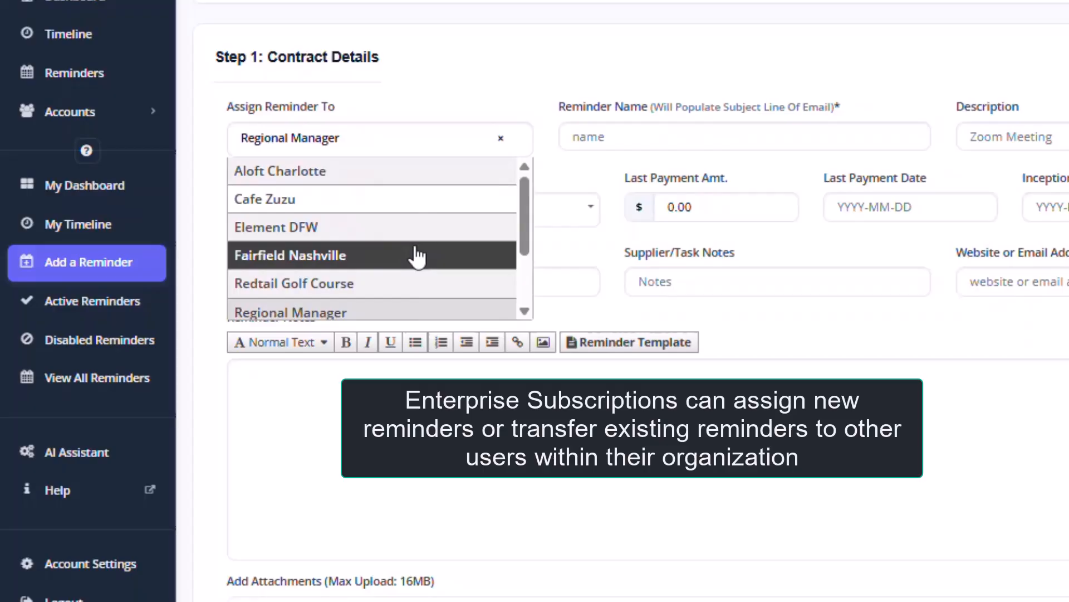
scroll(418, 256, "down", 2)
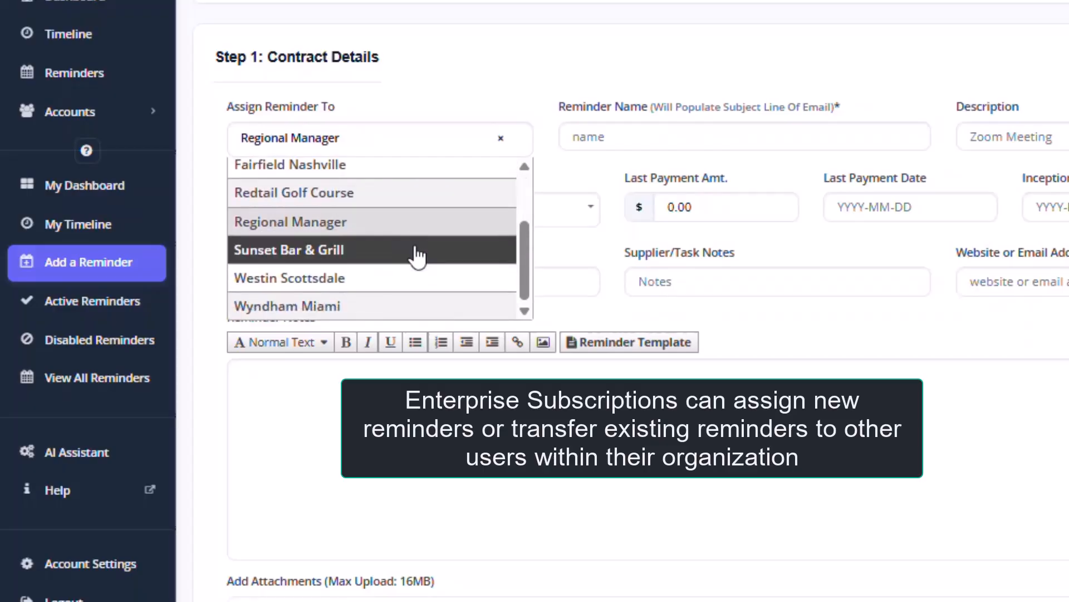
scroll(417, 256, "up", 3)
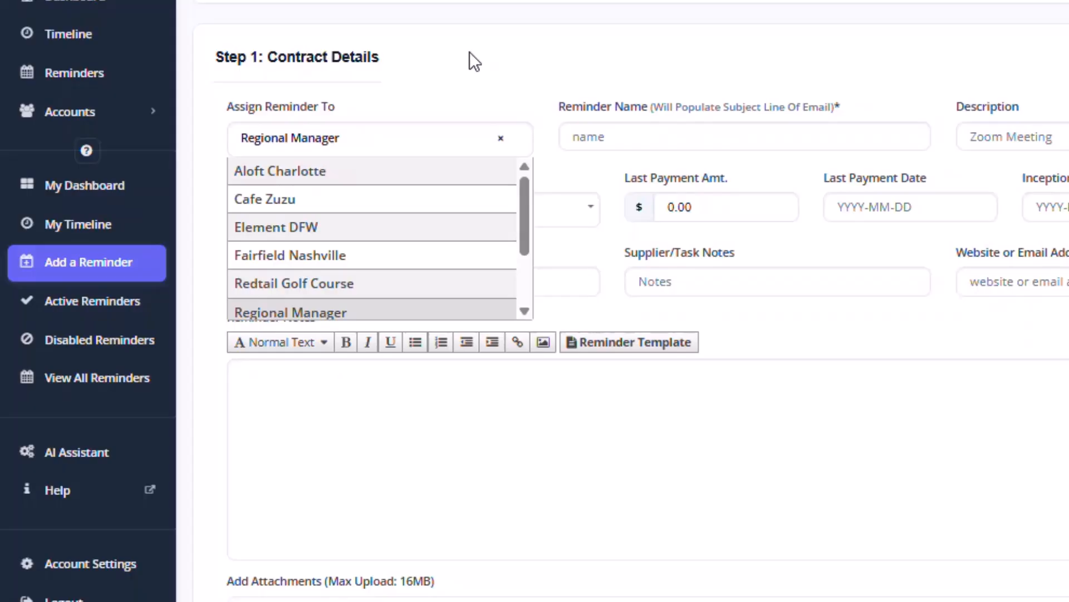
left_click(470, 52)
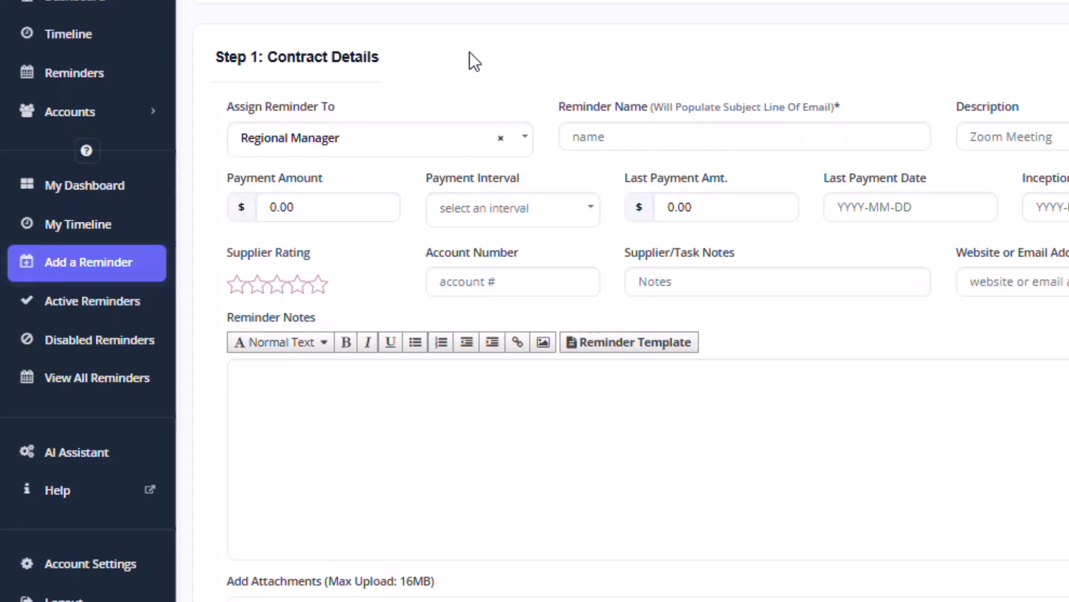
left_click(517, 152)
scroll(459, 189, "down", 2)
scroll(459, 190, "up", 2)
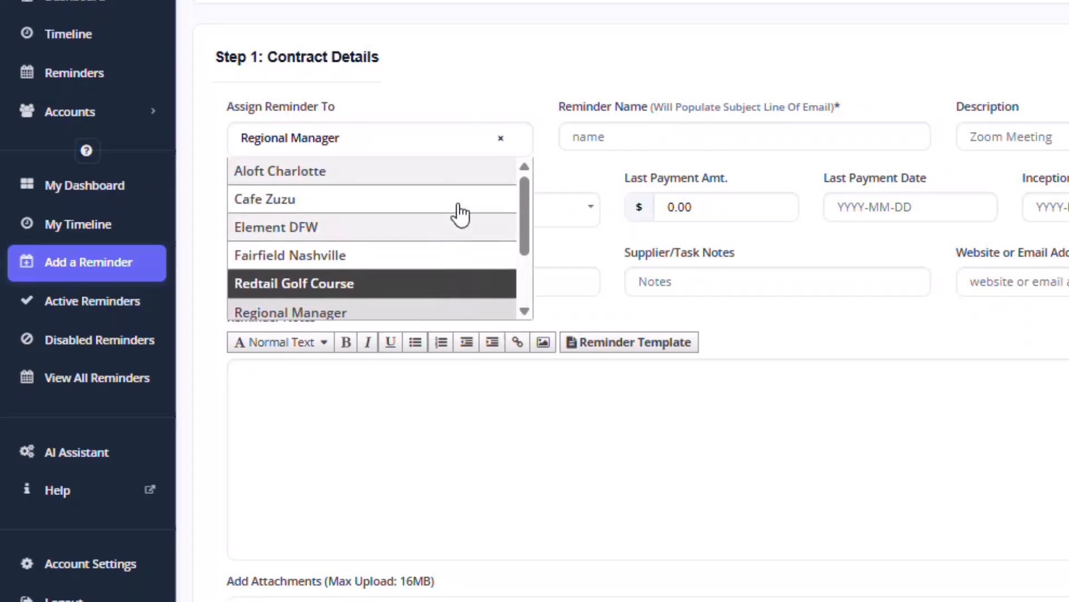
left_click(487, 57)
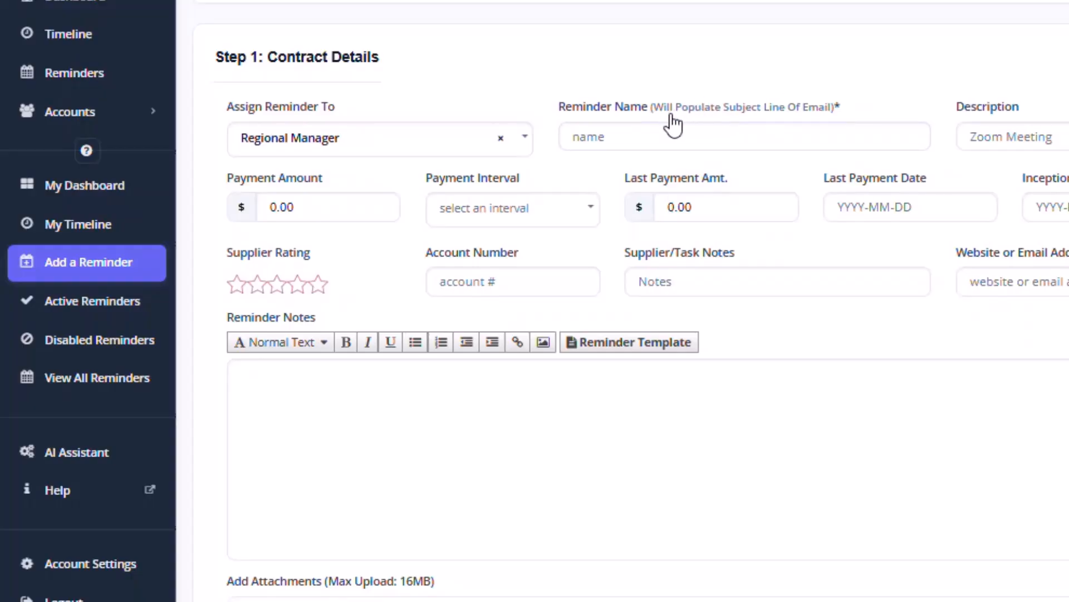
- Enter 'Adobe Software Annual Renewal' as the reminder name and 'Adobe Software Review' as its description
left_click(585, 146)
type("Adobe Software")
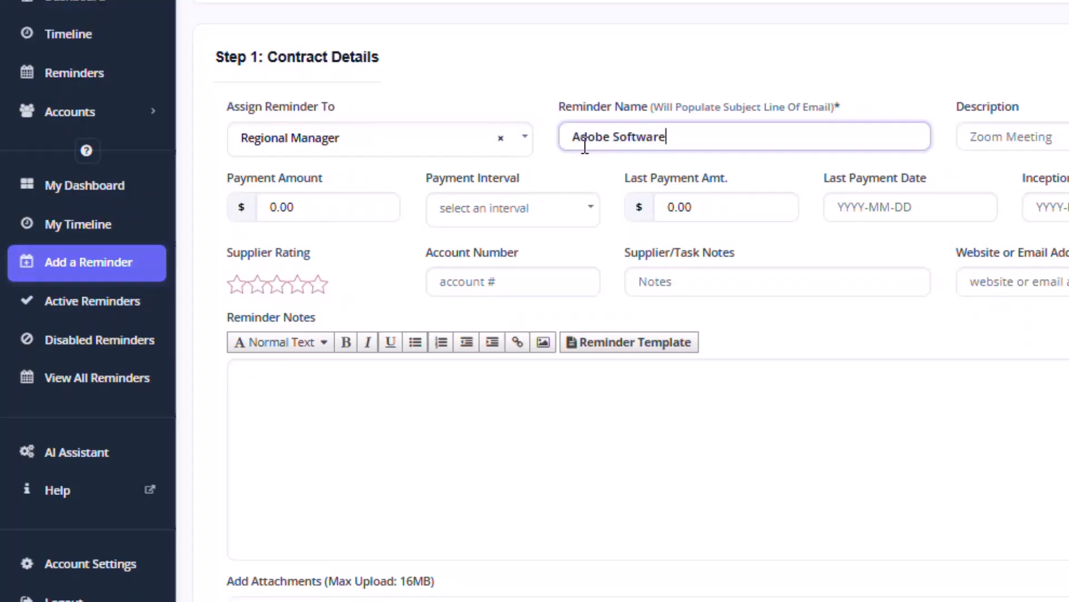
type(" Au")
key("BackSpace")
type("n")
key("BackSpace")
key("BackSpace")
key("BackSpace")
type("nnual Renewal")
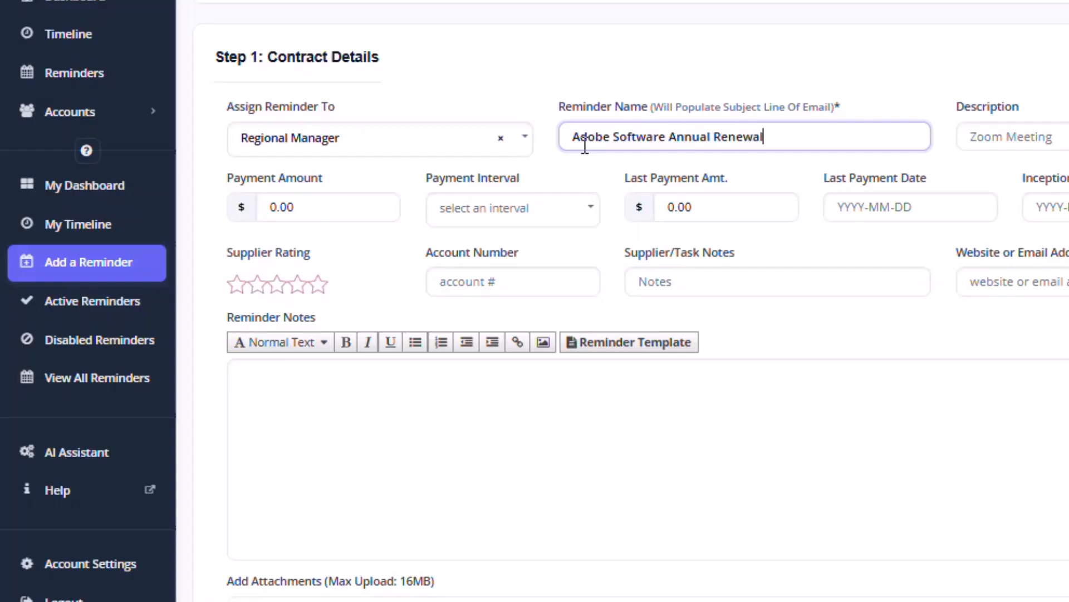
key("Tab")
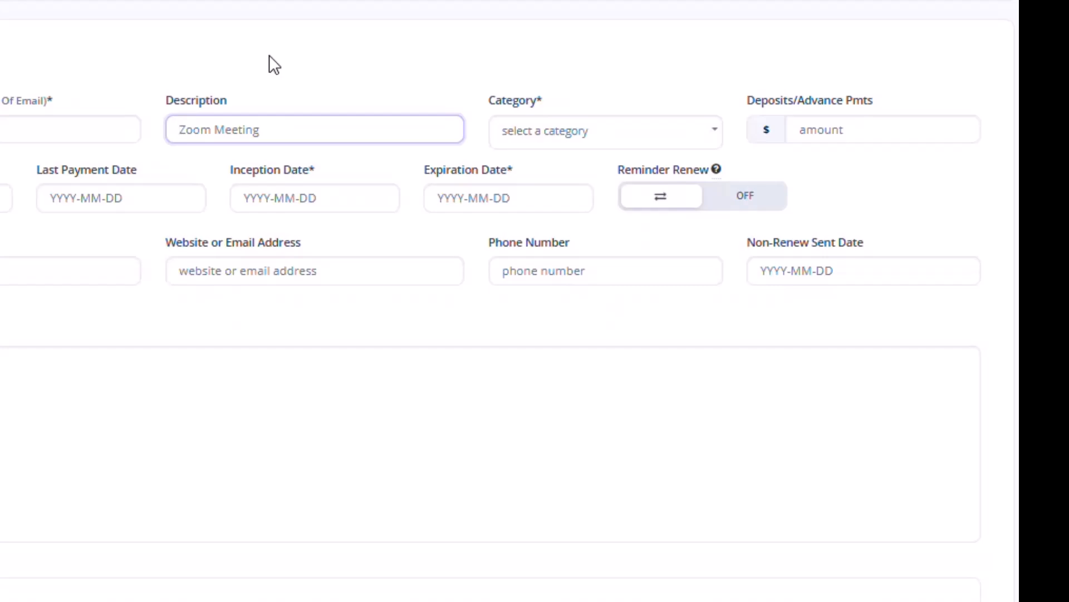
type("Adobe")
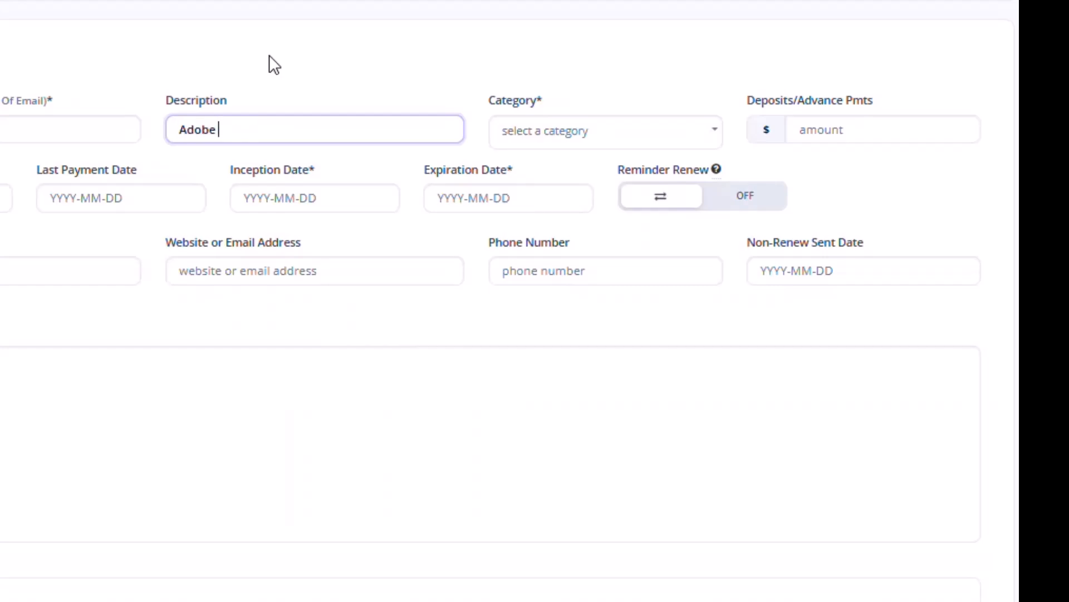
type(" Software Review")
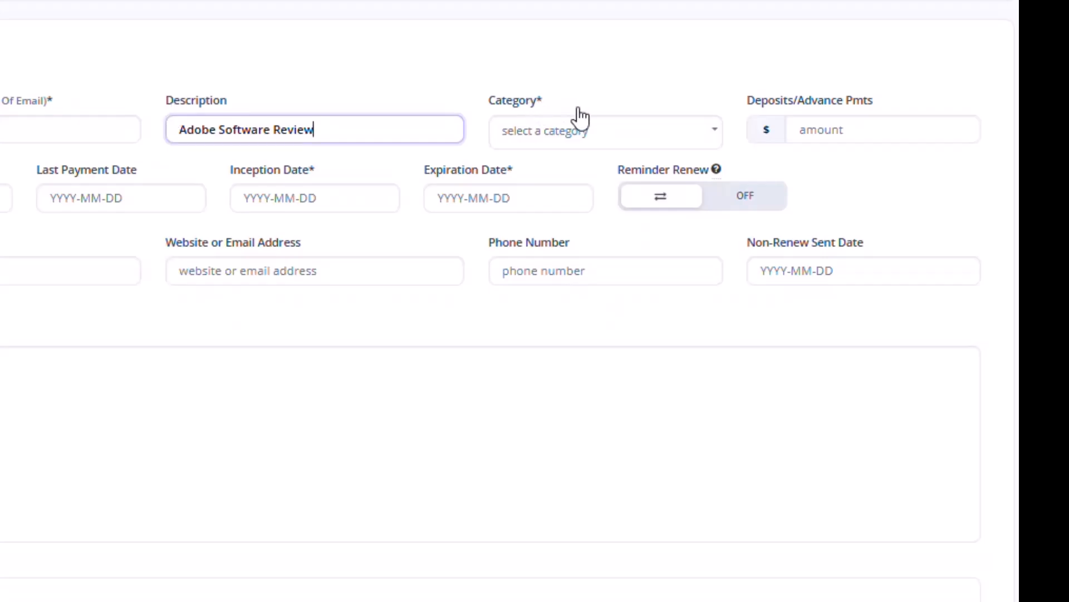
- Scroll down the Category list and choose Subscriptions for the reminder
left_click(721, 142)
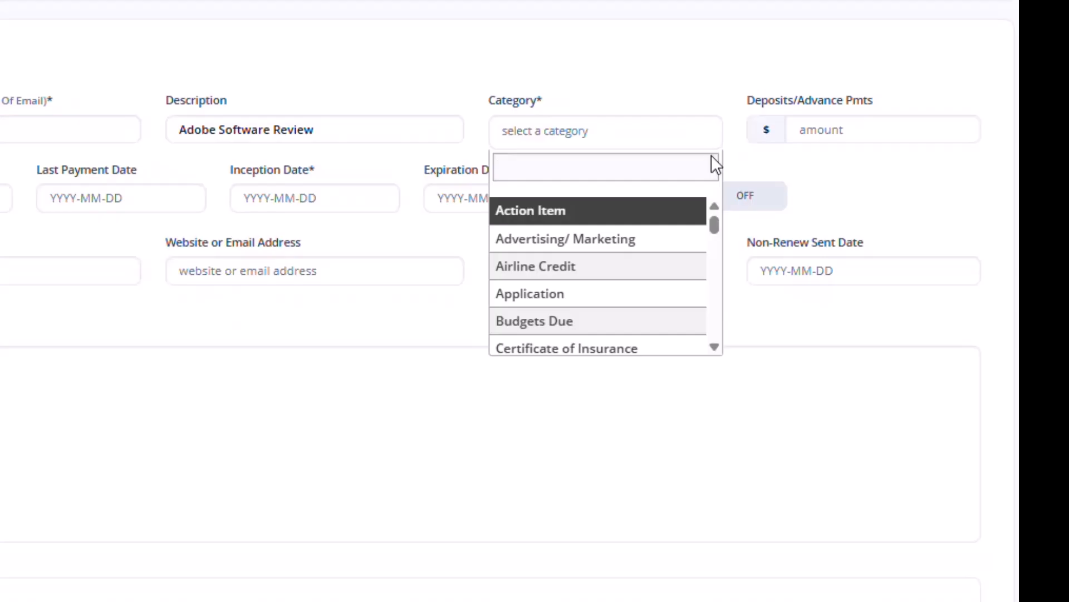
scroll(713, 222, "down", 1)
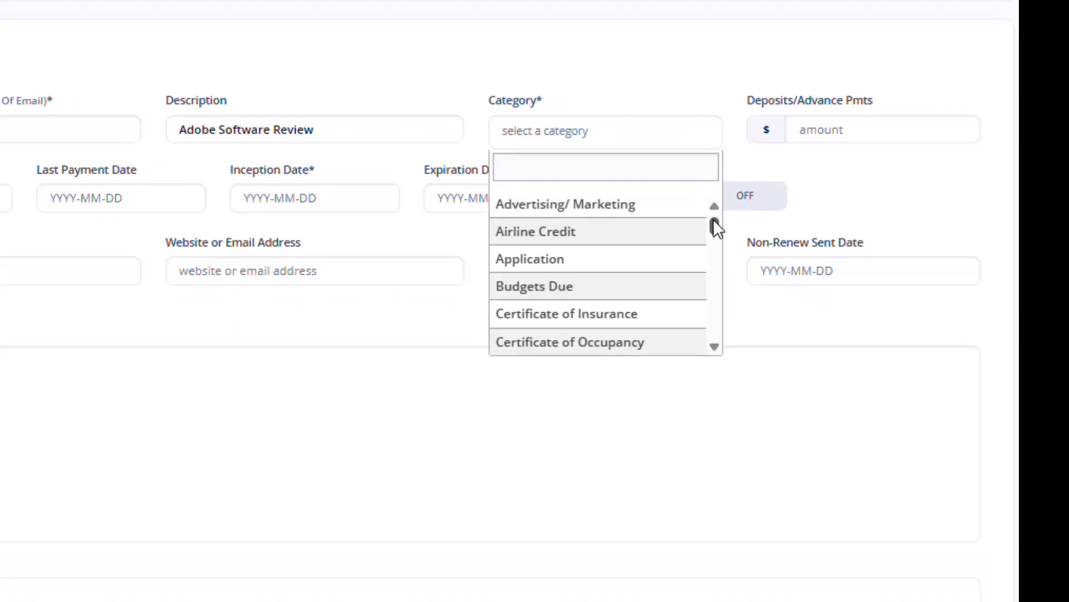
type("sub")
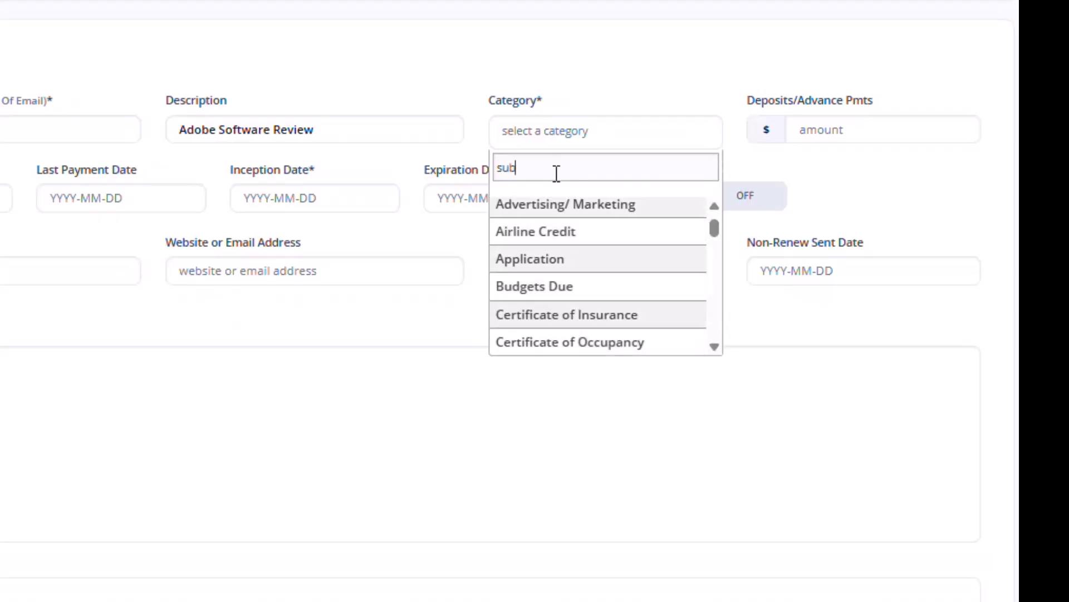
type("sc")
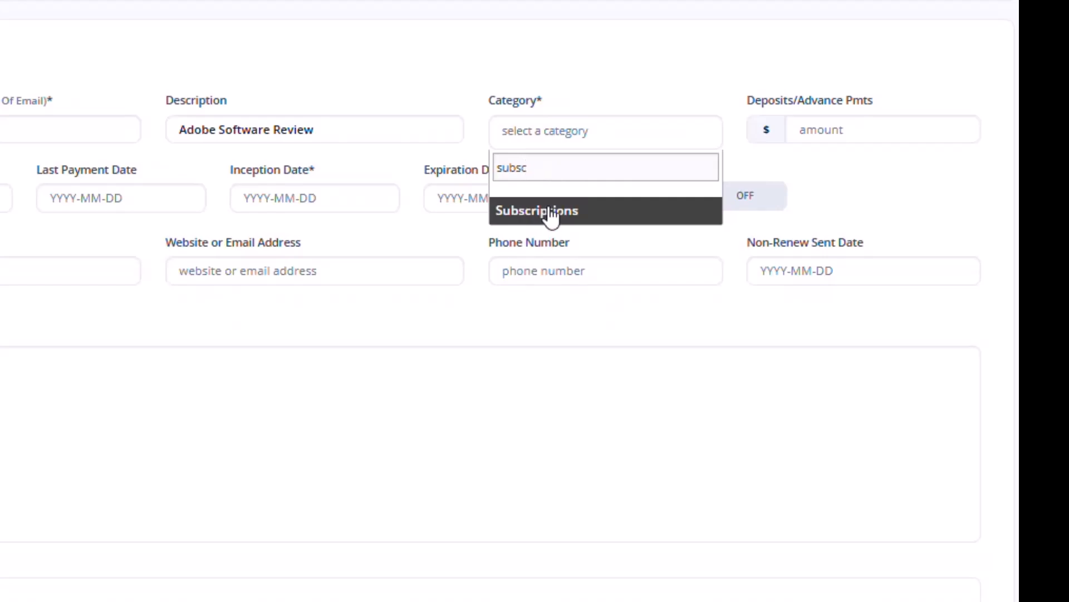
left_click(592, 55)
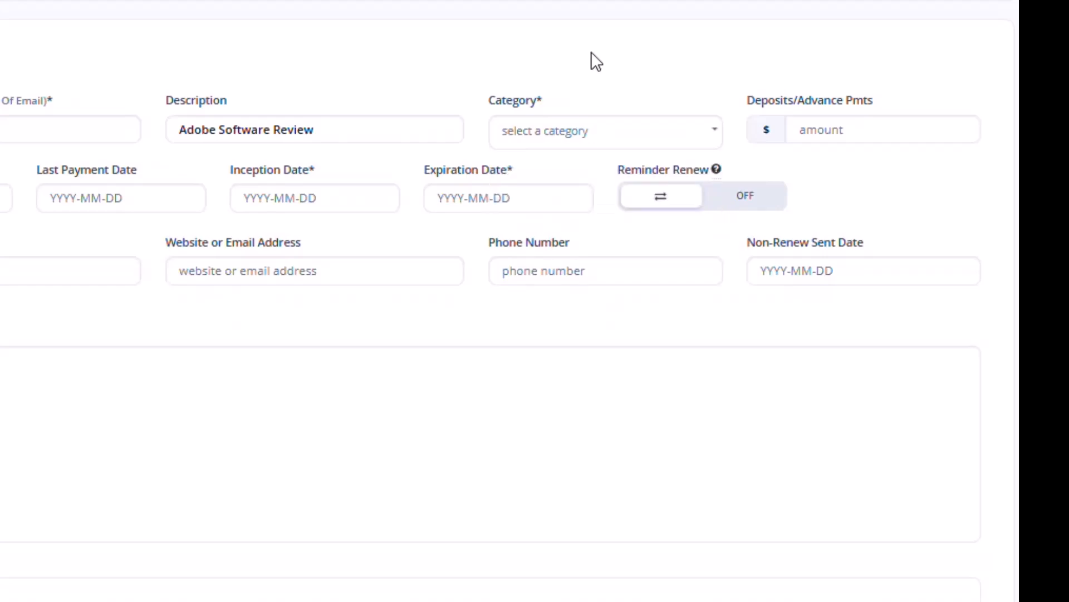
left_click(720, 138)
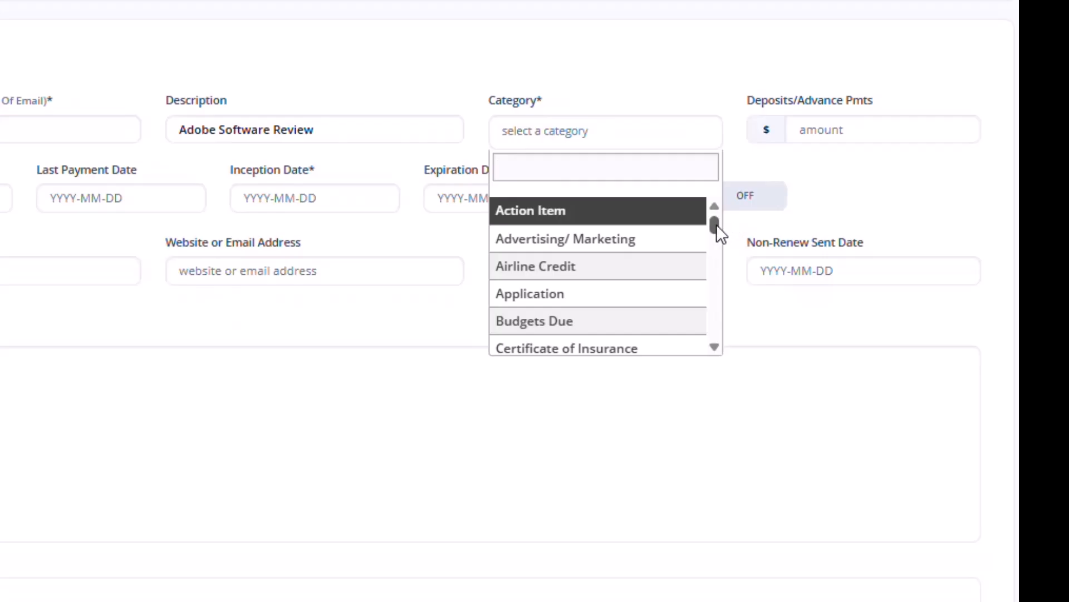
scroll(717, 224, "down", 2)
left_click(714, 347)
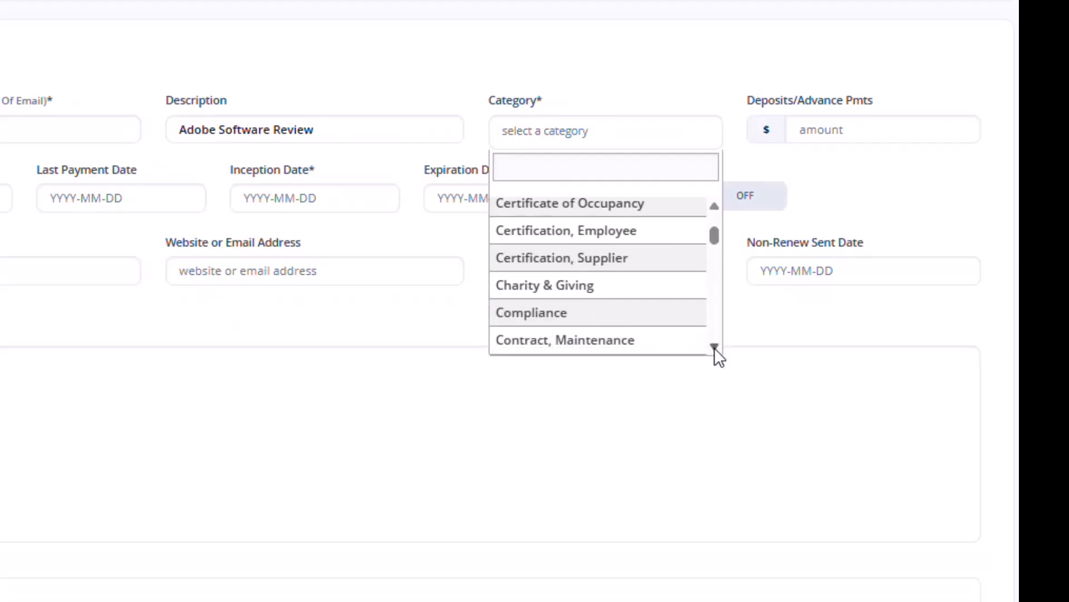
left_click(714, 347)
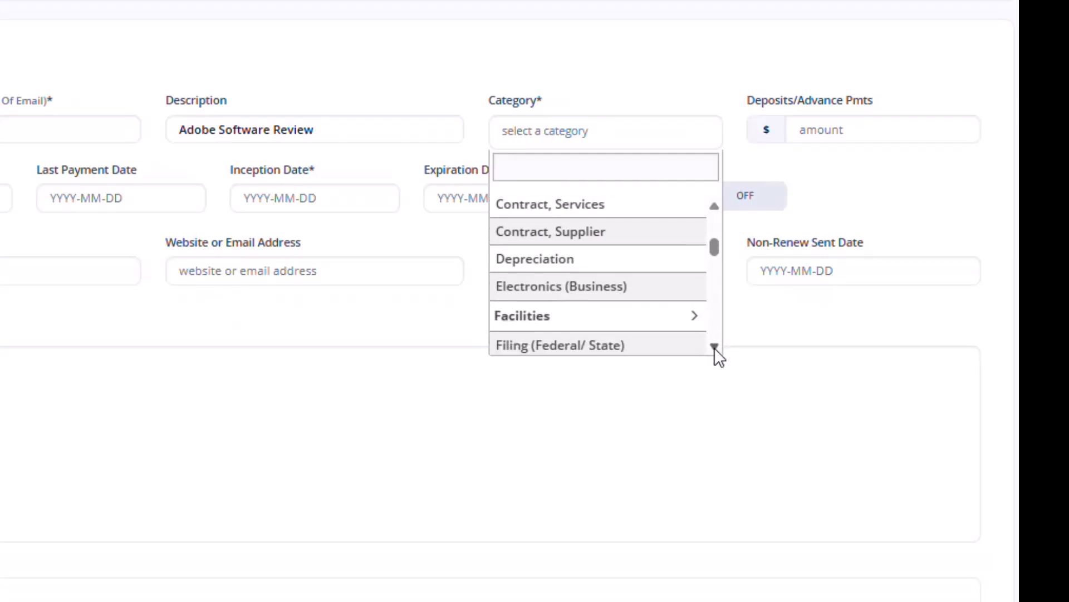
left_click(714, 347)
left_click(714, 346)
left_click(715, 347)
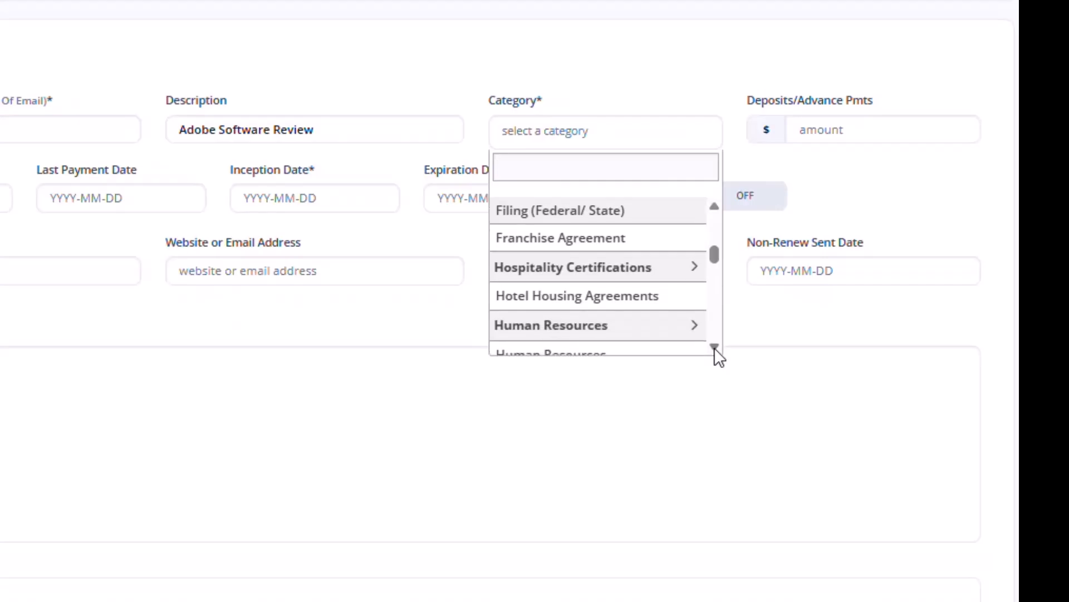
left_click(715, 346)
left_click(714, 346)
left_click(714, 346)
left_click(714, 347)
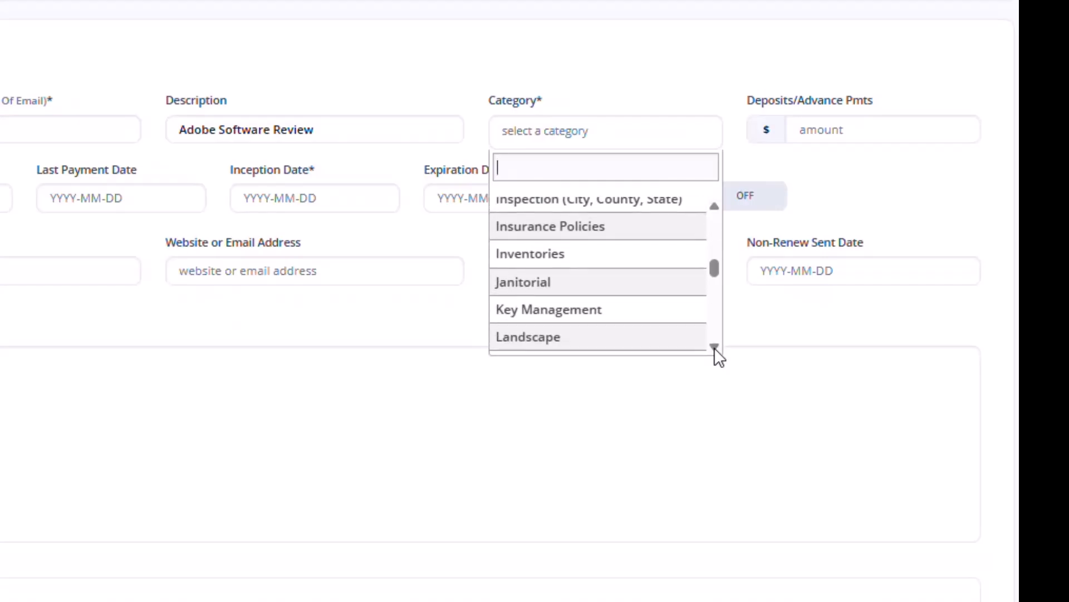
left_click(714, 346)
left_click(714, 346)
left_click(714, 346)
left_click(715, 347)
left_click(714, 346)
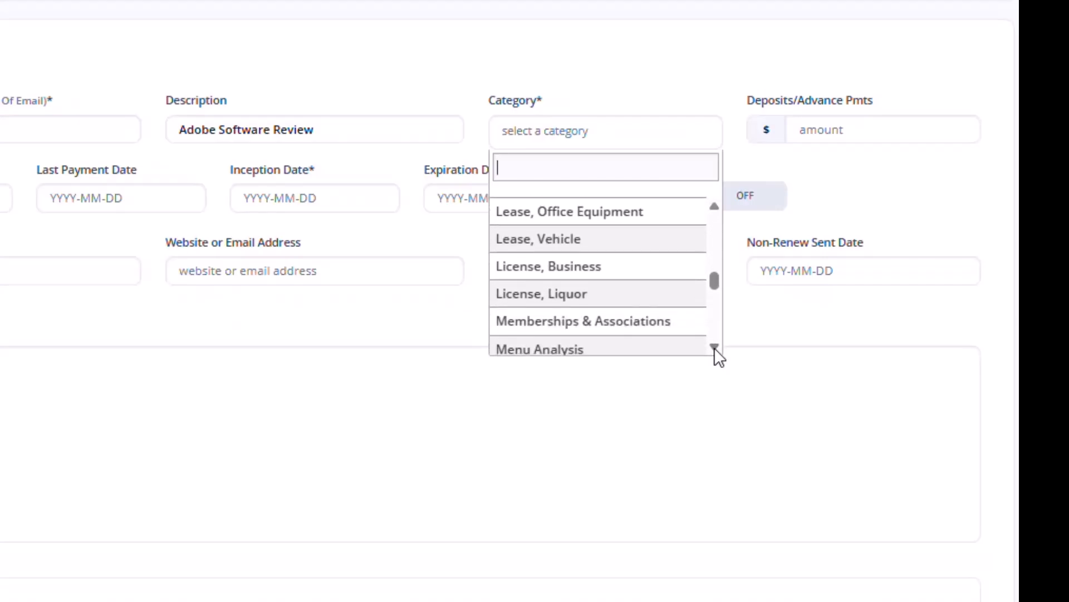
scroll(630, 294, "down", 5)
left_click(630, 286)
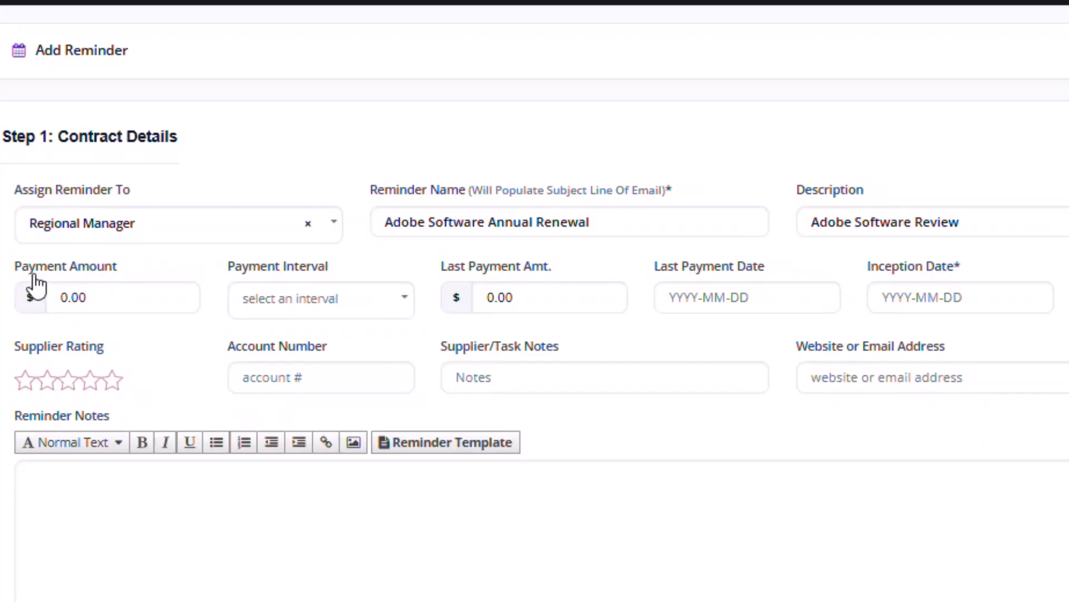
- Enter a payment amount of 175.00 with an Annually payment interval
left_click(70, 296)
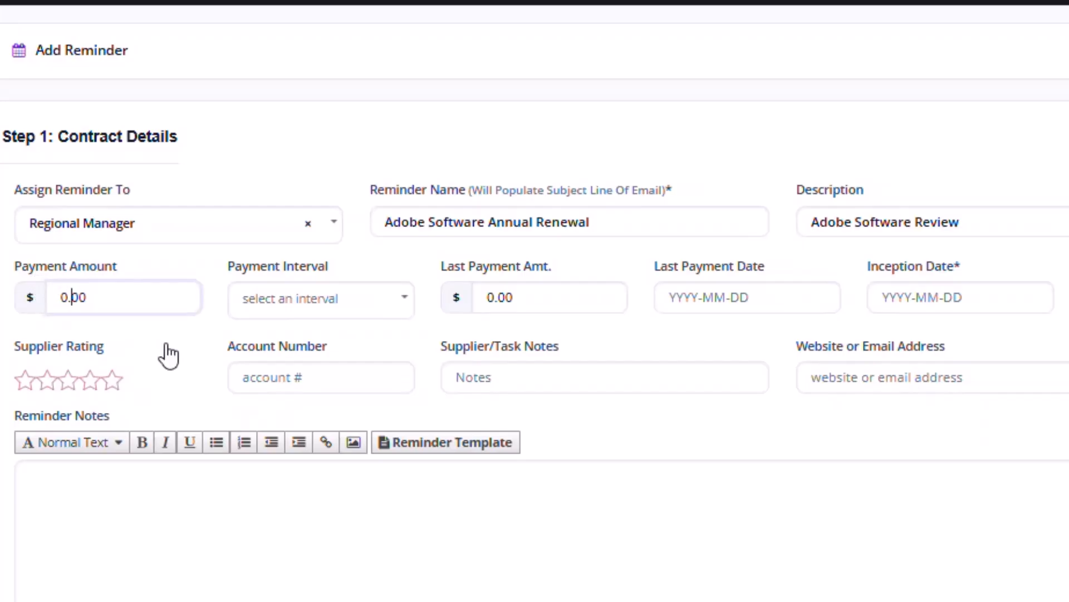
type("17500")
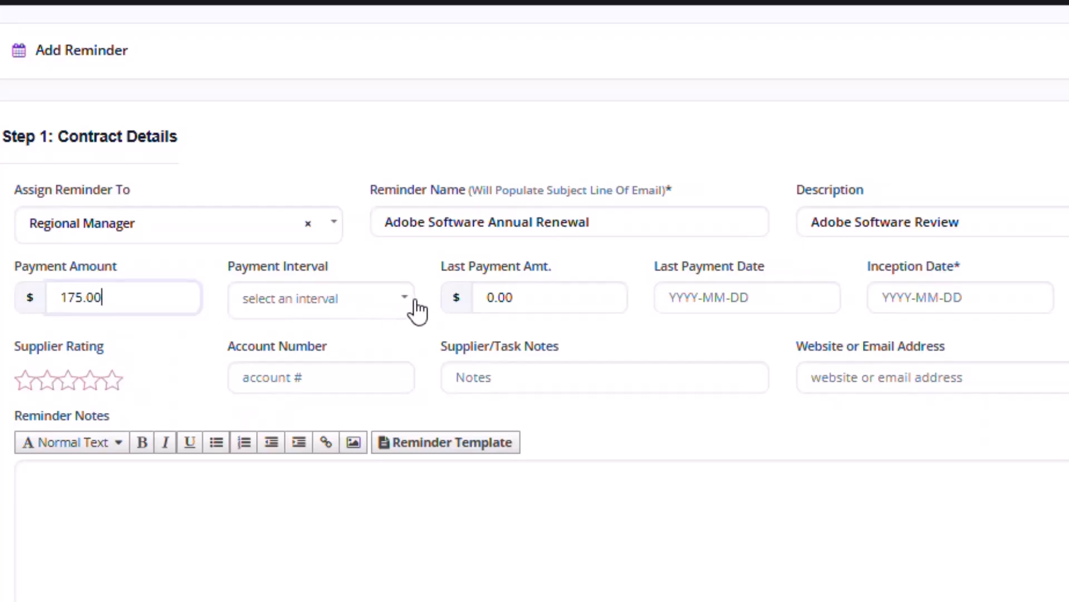
left_click(408, 303)
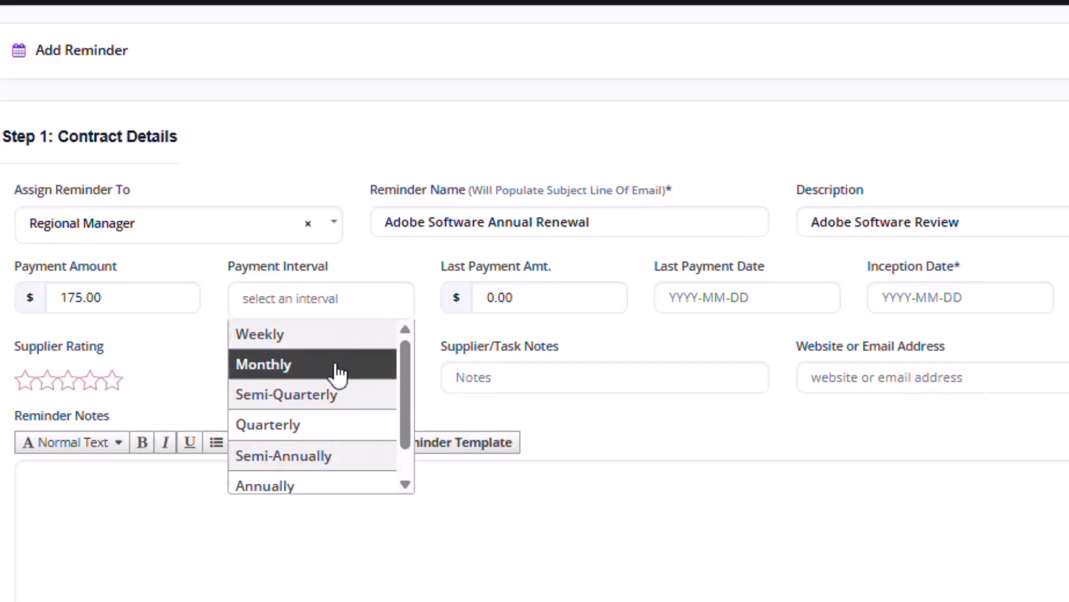
left_click(316, 487)
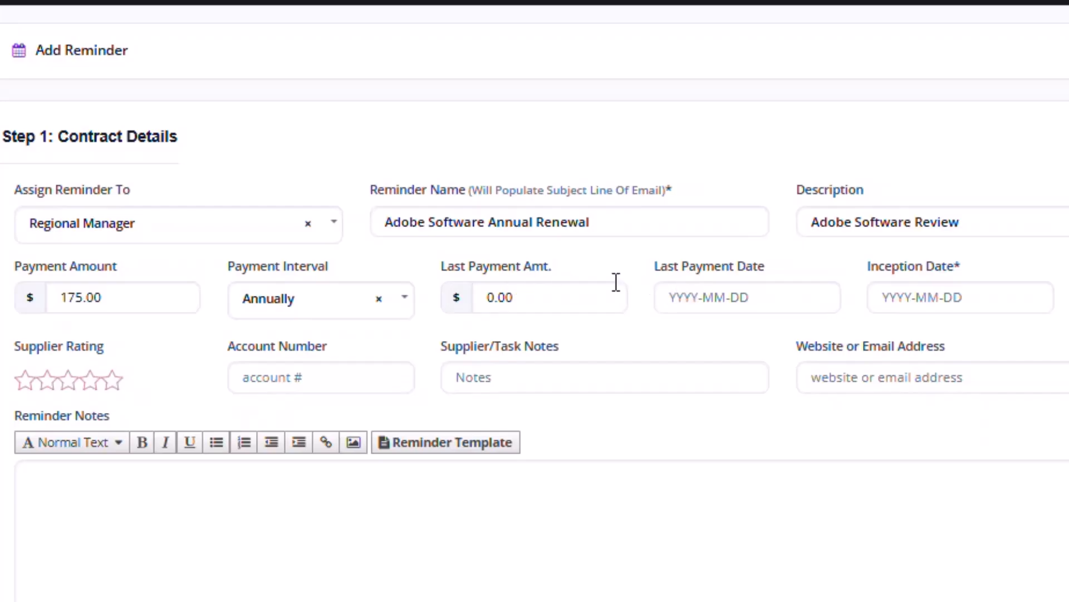
- Replace the 0.00 last payment amount with 175.00
left_click(500, 295)
key("BackSpace")
key("BackSpace")
key("BackSpace")
key("BackSpace")
type("175.00")
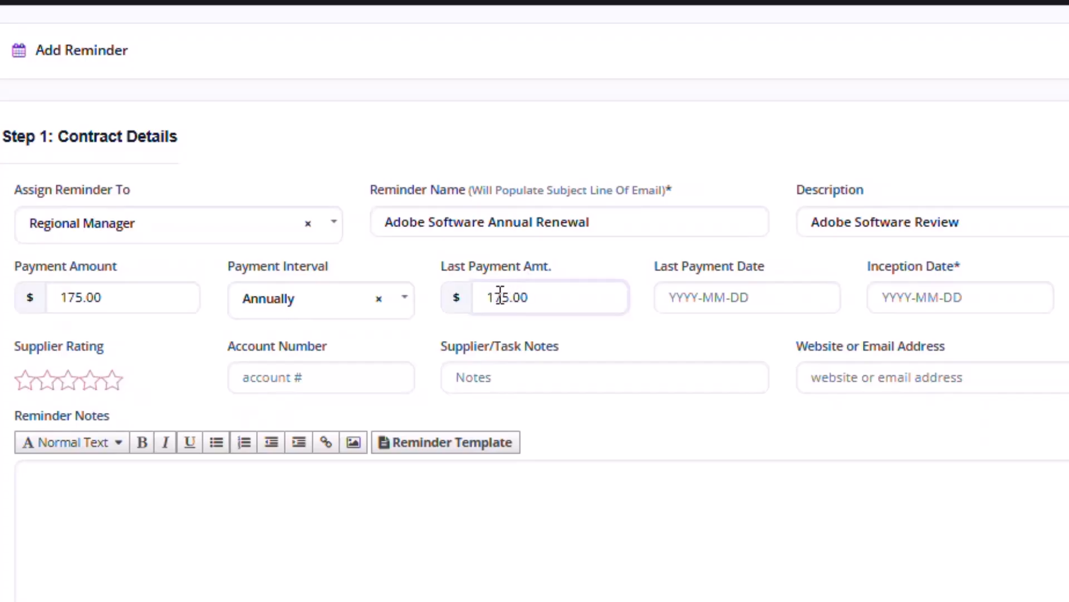
key("Tab")
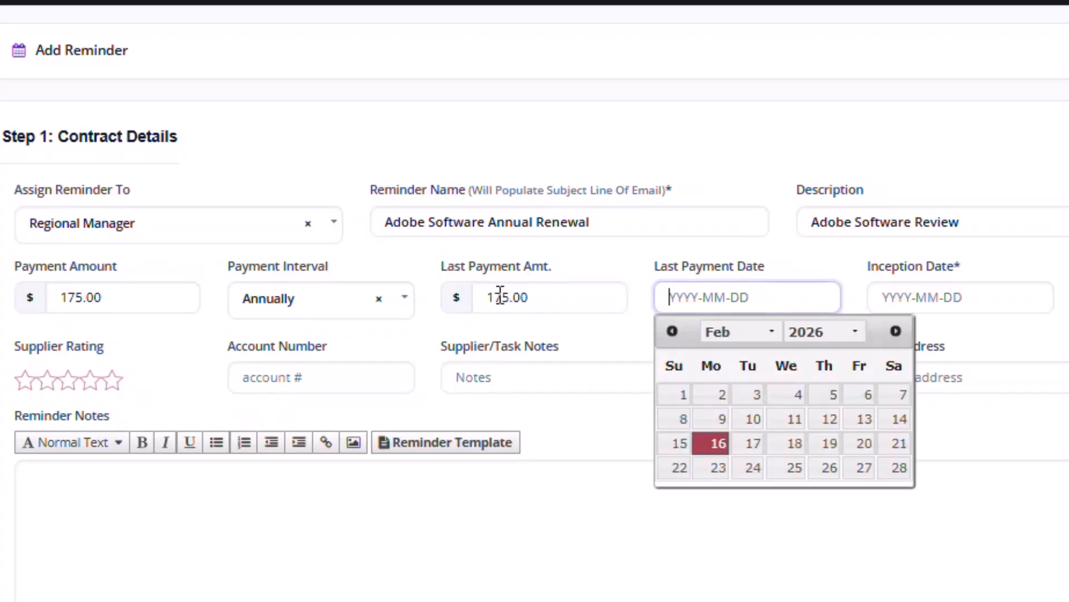
- Set the Last Payment Date to 29 December 2025
left_click(856, 333)
left_click(813, 594)
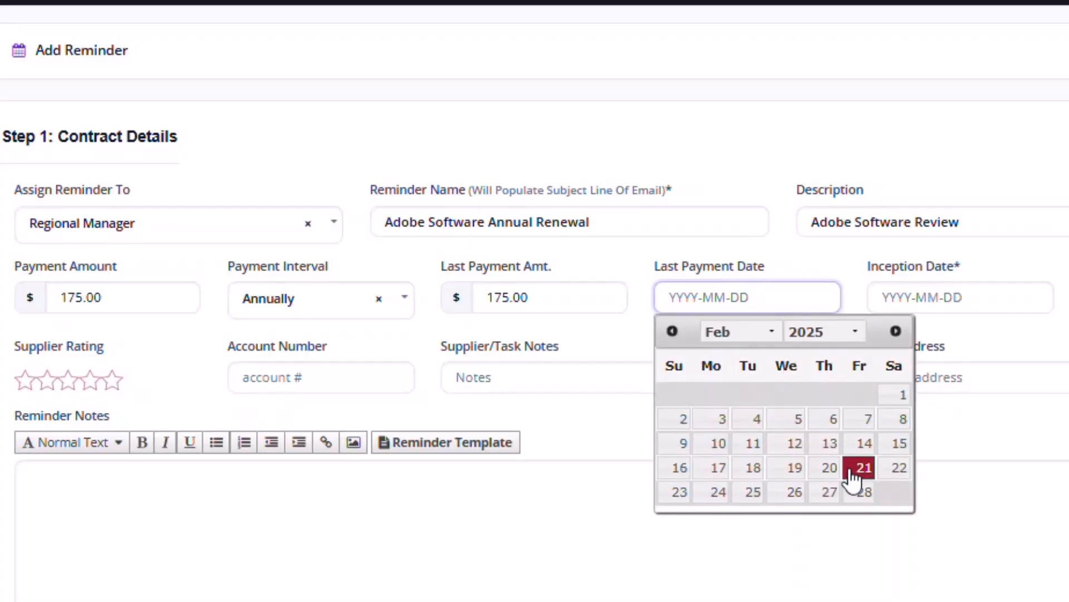
left_click(771, 332)
left_click(743, 601)
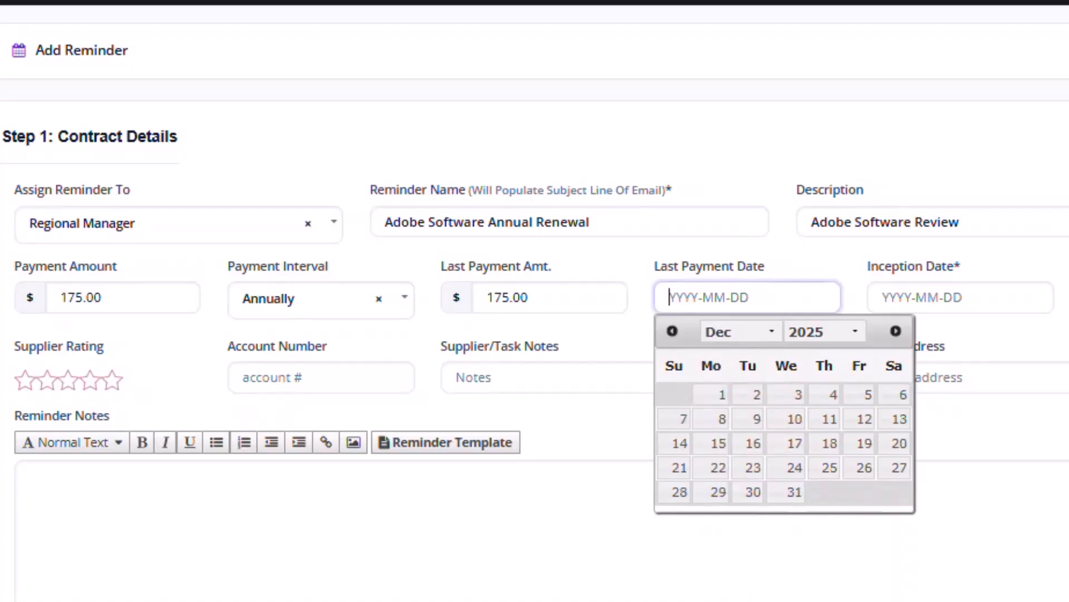
left_click(713, 492)
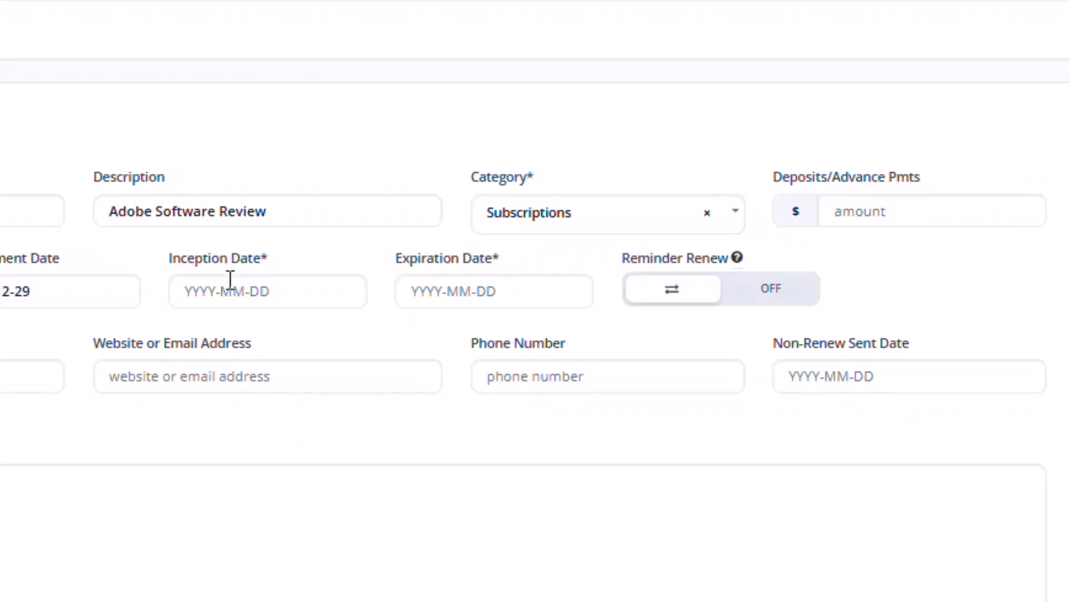
- Set the Inception Date to 2025-12-29
left_click(220, 294)
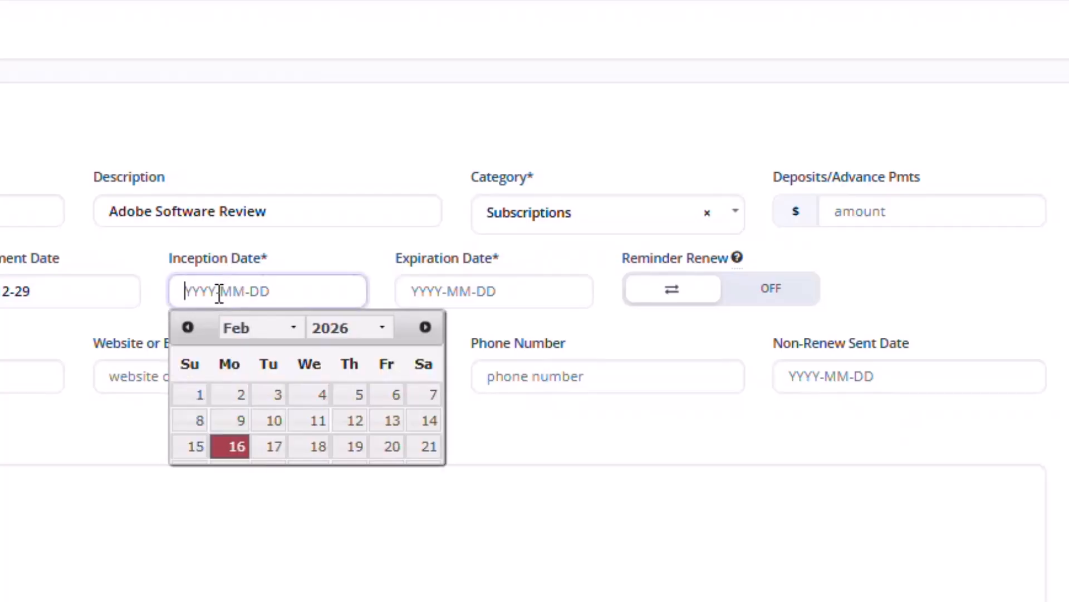
left_click(293, 331)
left_click(341, 327)
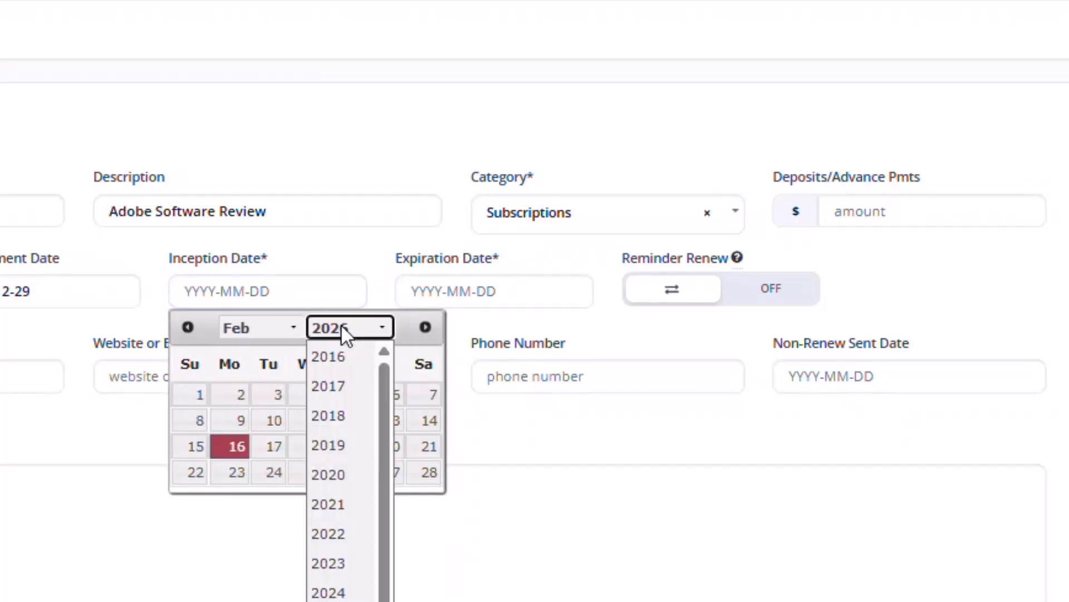
left_click(345, 601)
left_click(270, 325)
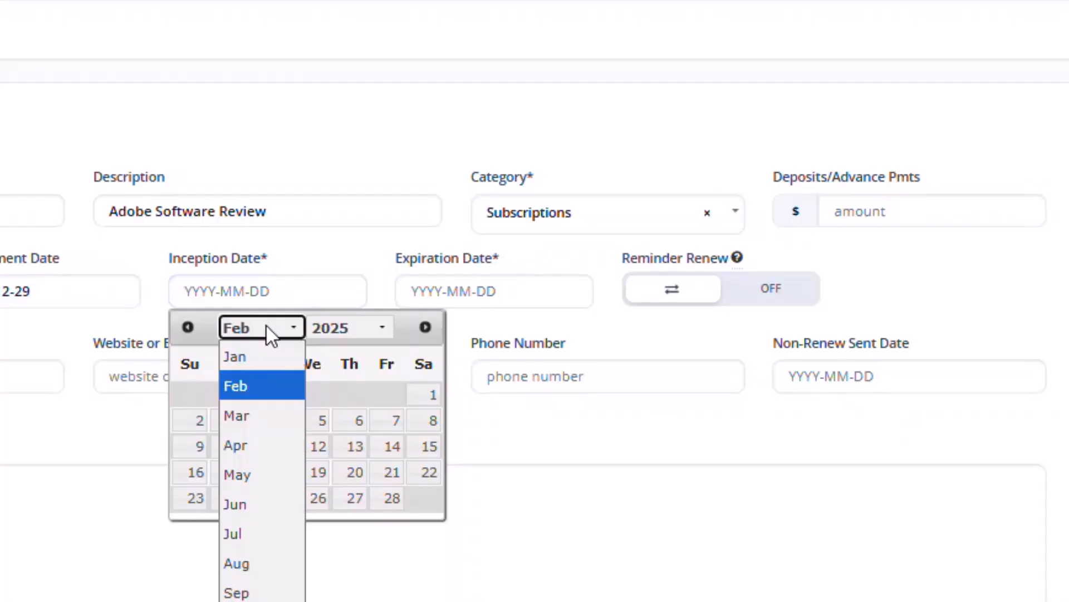
left_click(261, 601)
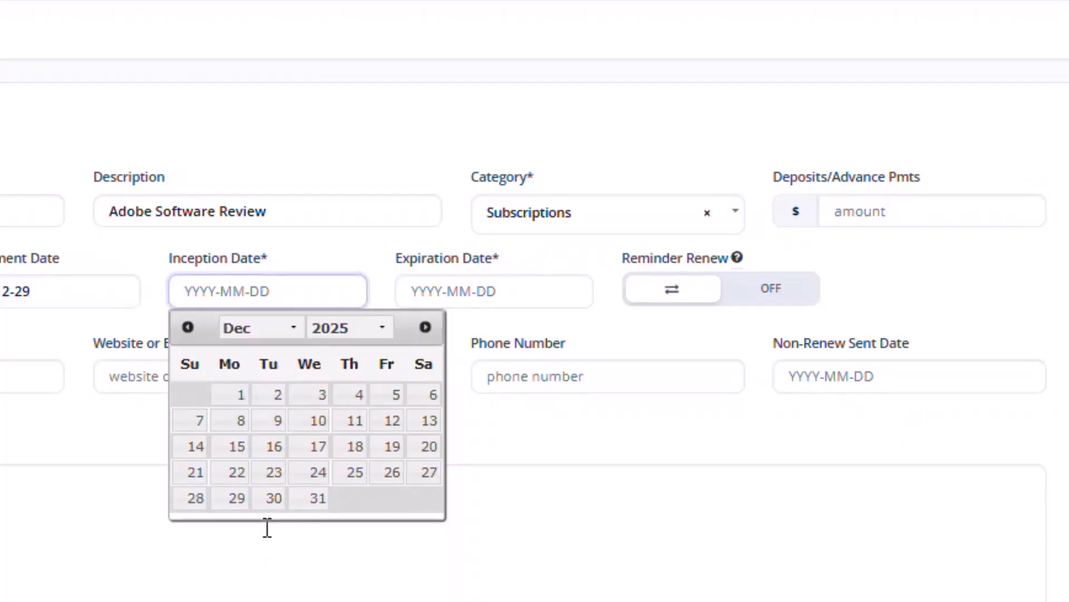
left_click(234, 499)
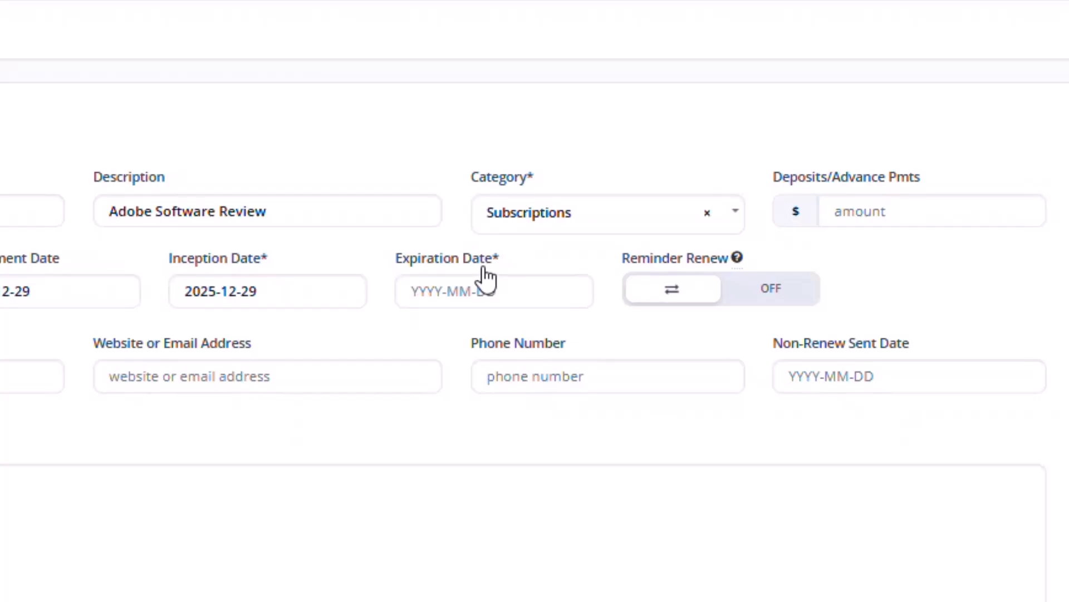
- Set the Expiration Date to 2026-12-29
left_click(446, 292)
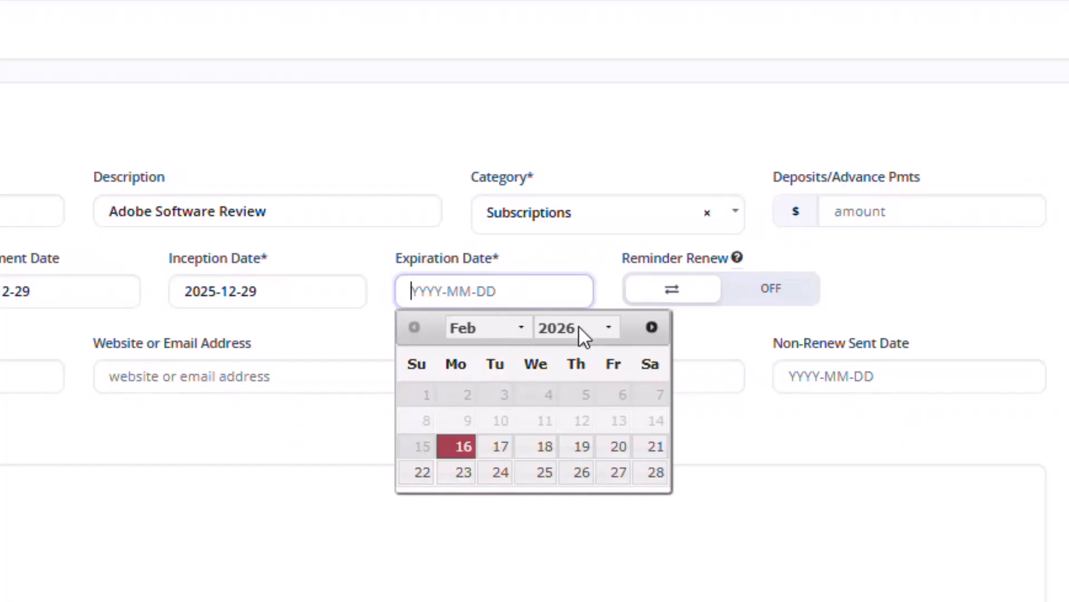
left_click(519, 328)
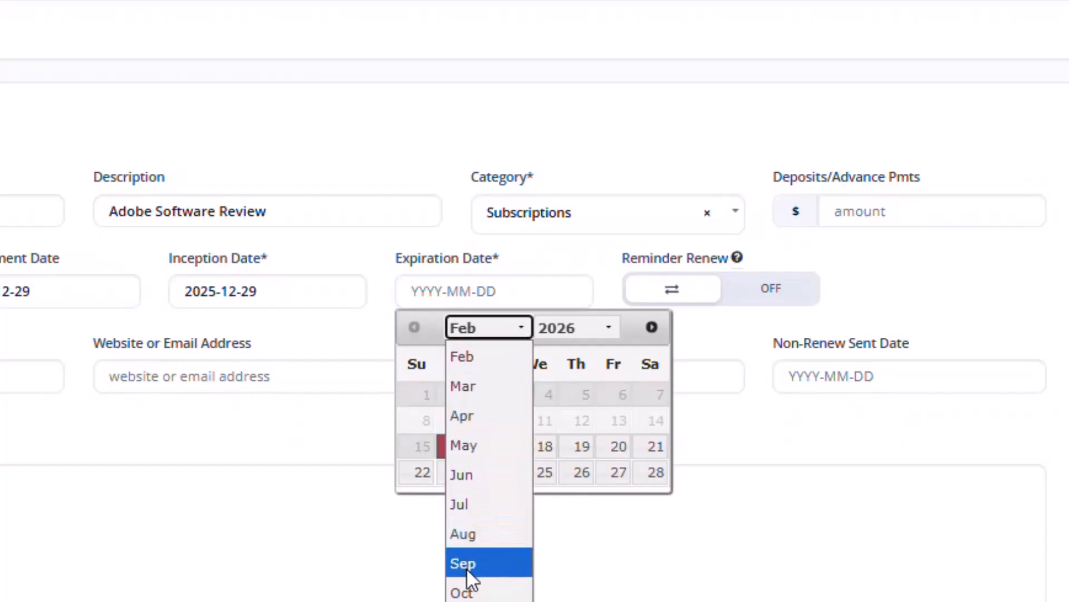
left_click(473, 601)
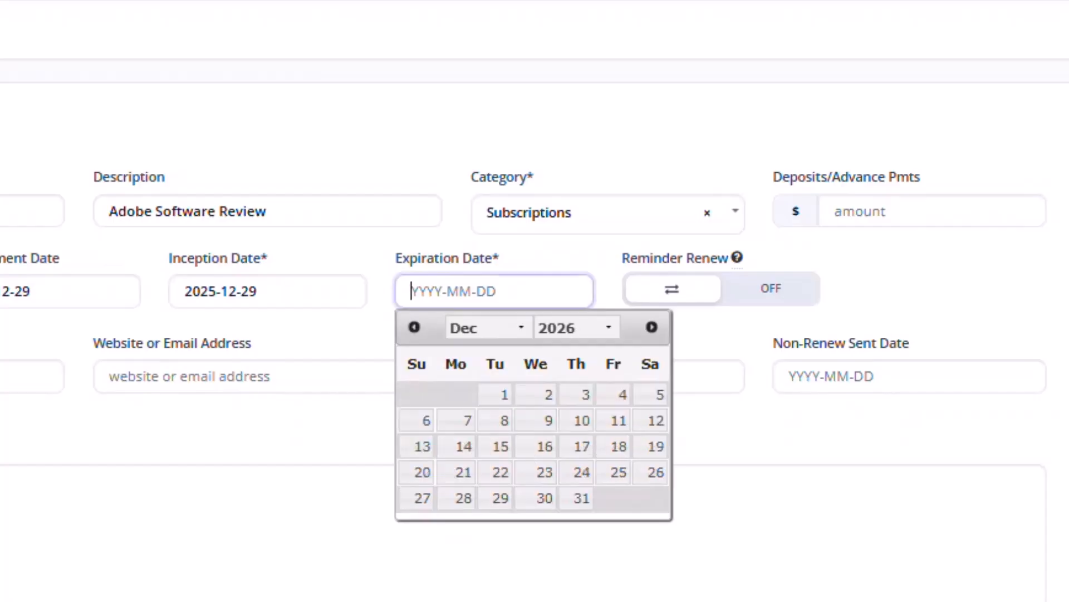
left_click(490, 504)
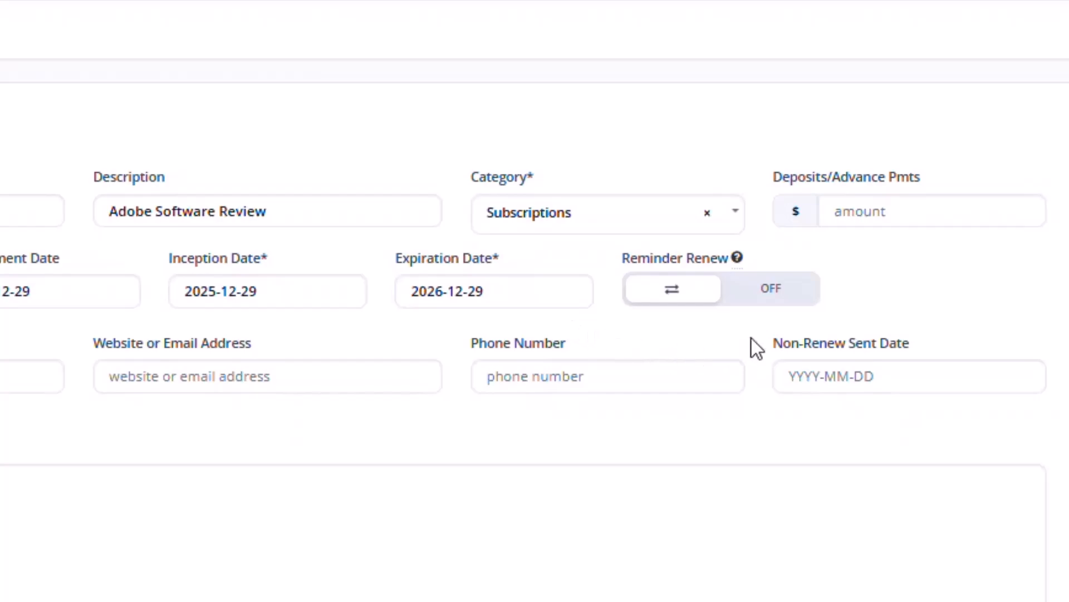
- Turn Reminder Renew on and choose a 1 Year renewal period
mouse_move(741, 258)
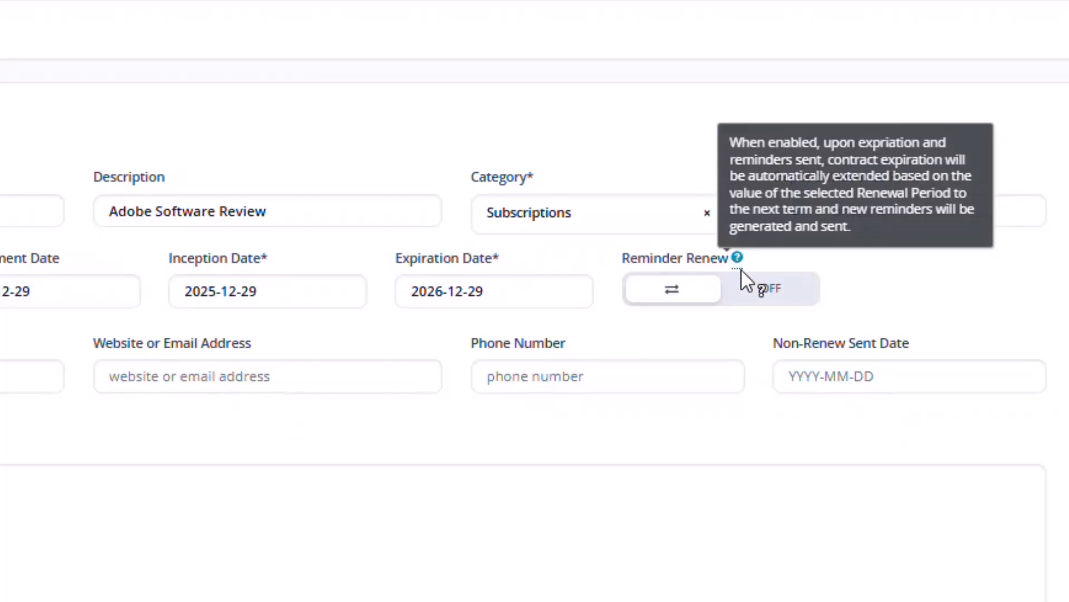
left_click(770, 304)
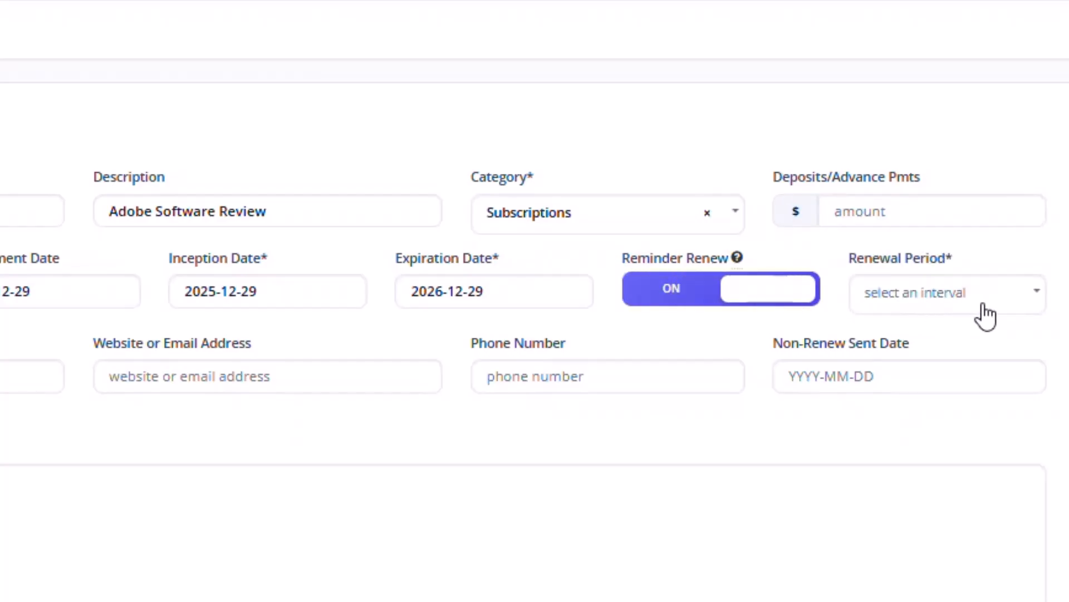
left_click(1040, 301)
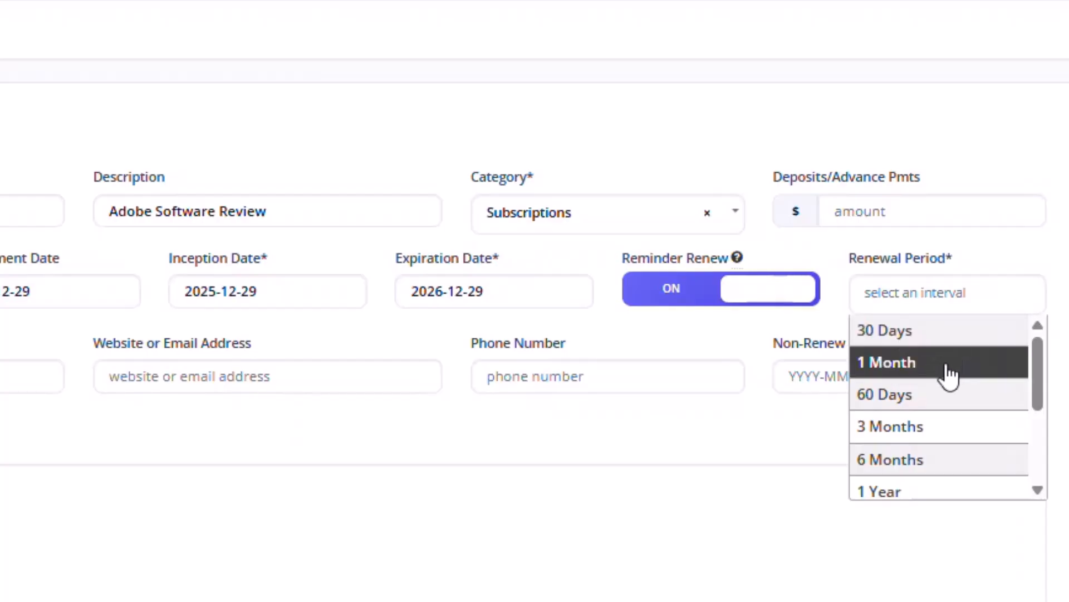
left_click(937, 490)
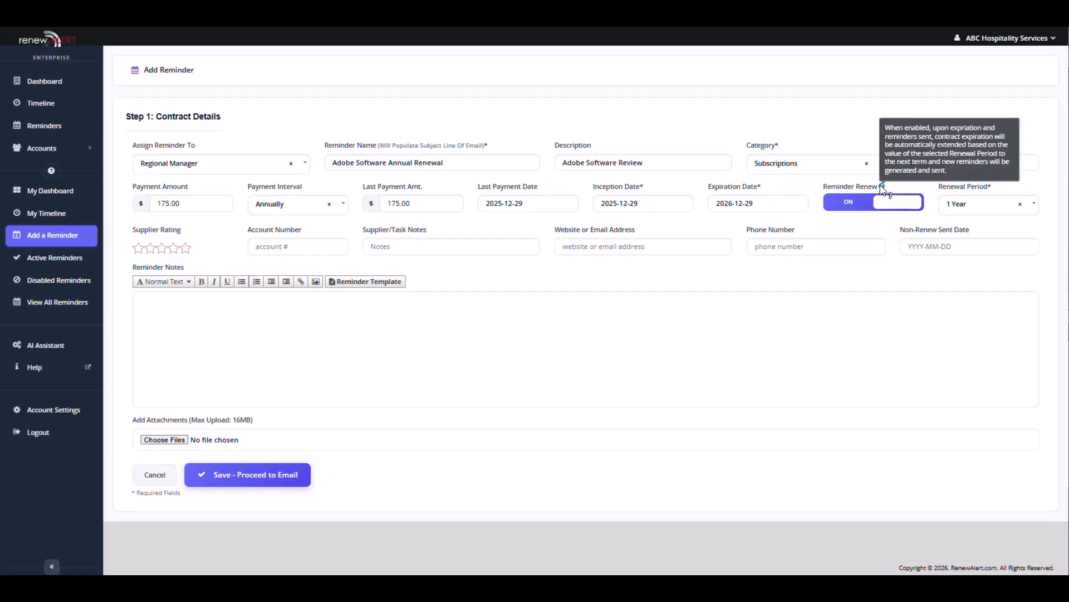
- Review the Renewal Period choices again and keep 1 Year selected
left_click(1035, 210)
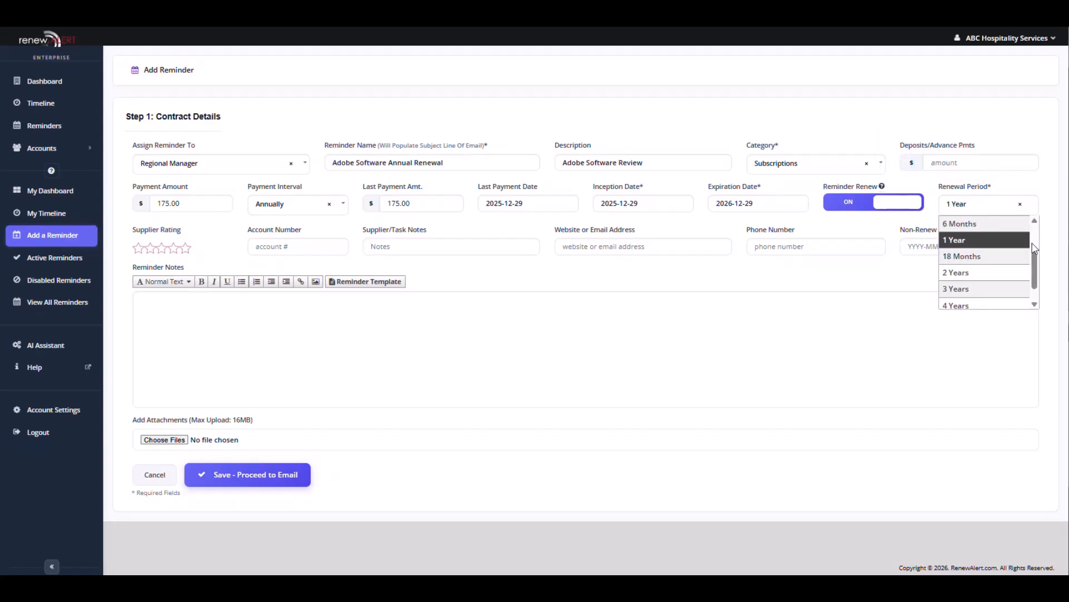
scroll(1035, 251, "down", 1)
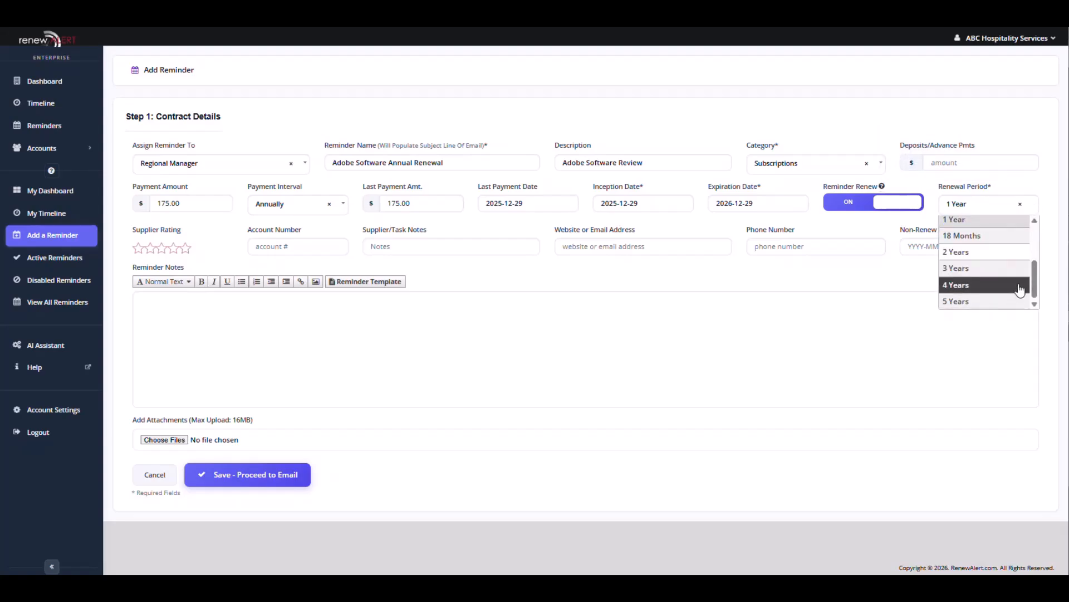
scroll(1025, 286, "up", 2)
scroll(1014, 267, "up", 2)
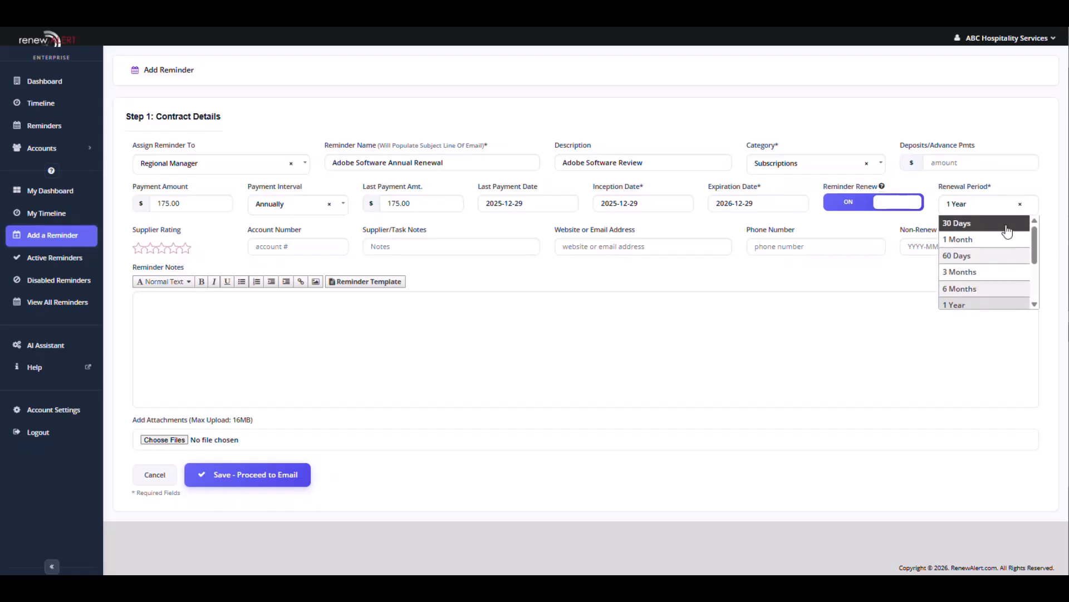
scroll(1007, 231, "down", 2)
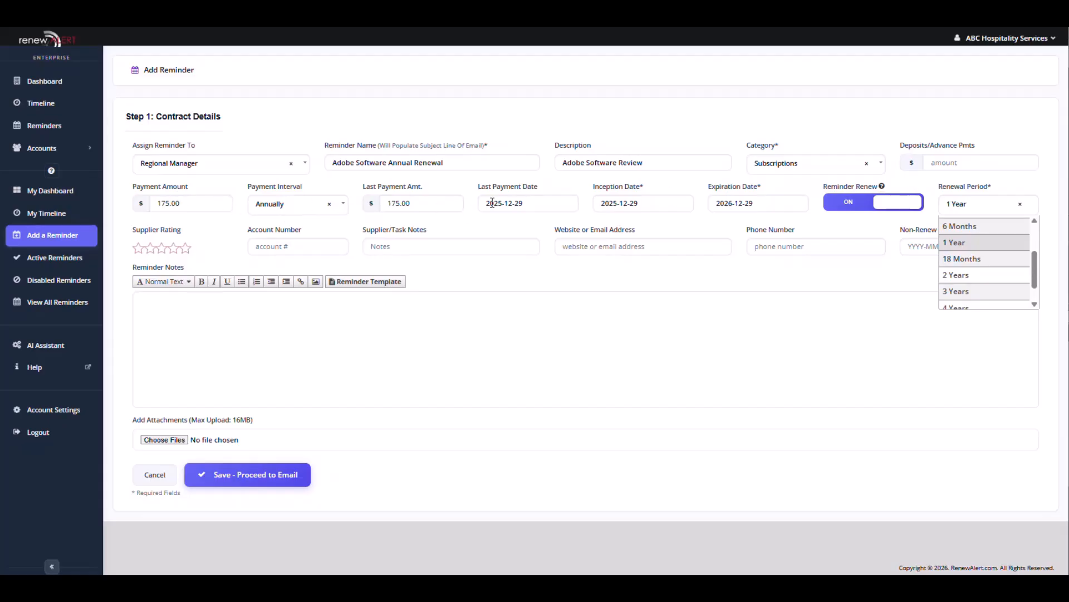
left_click(968, 242)
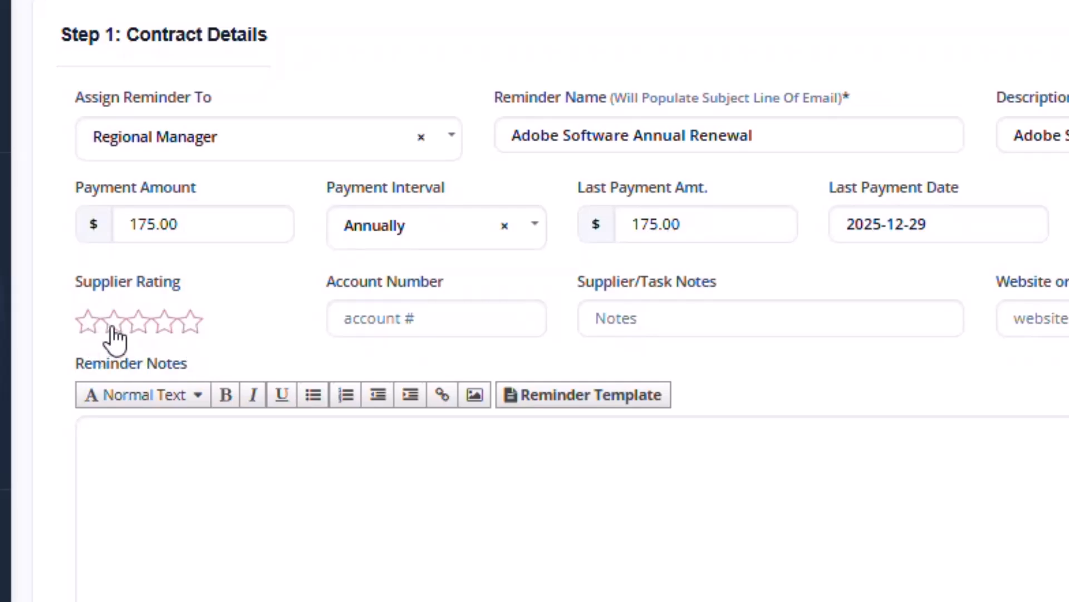
- Try different Supplier Rating stars, settling at three stars
left_click(89, 326)
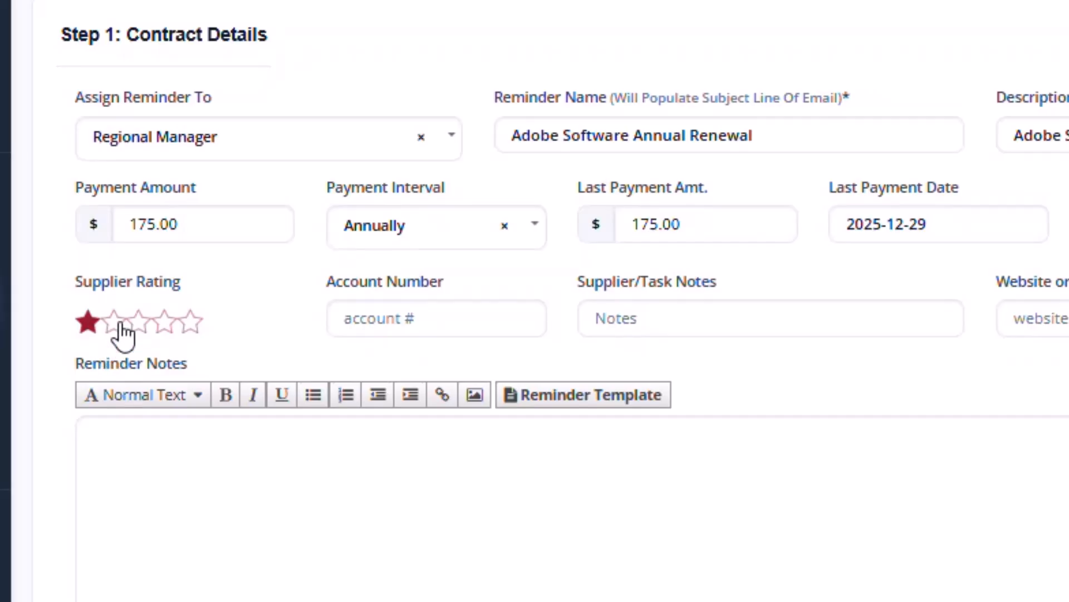
left_click(119, 324)
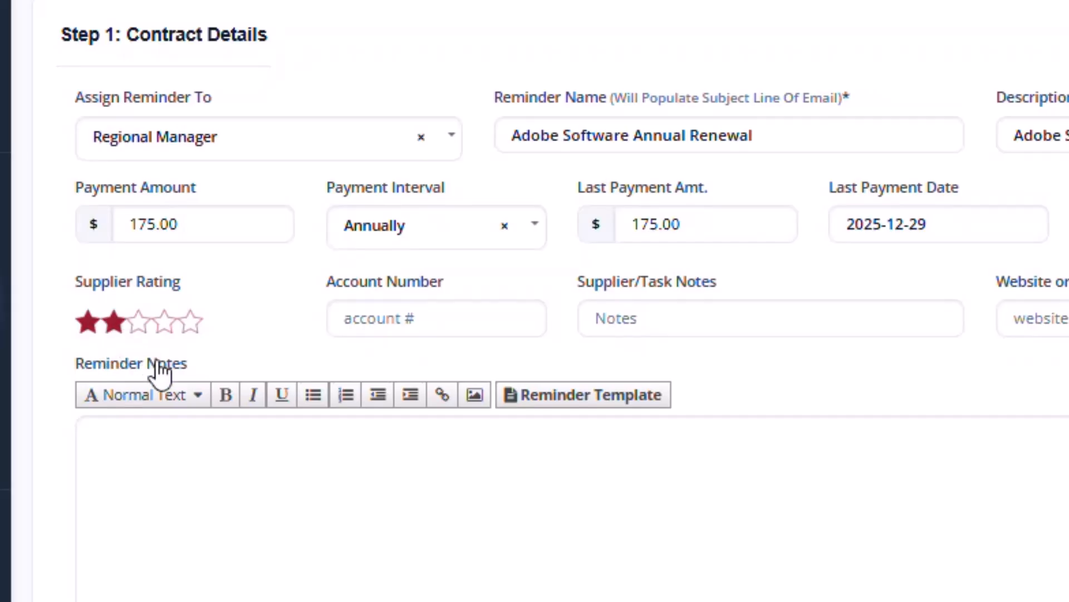
left_click(165, 326)
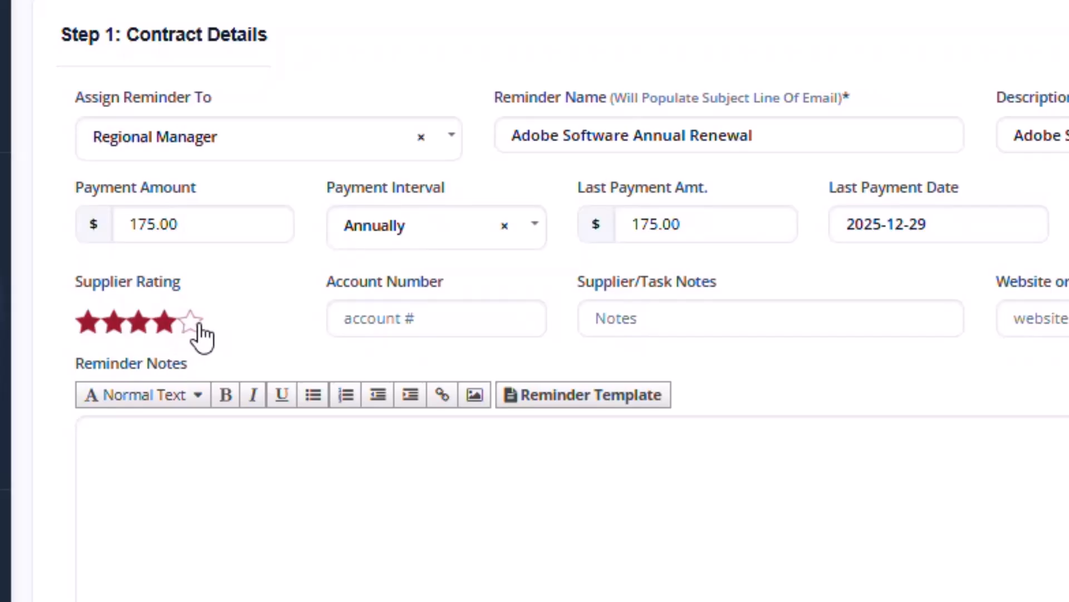
left_click(192, 326)
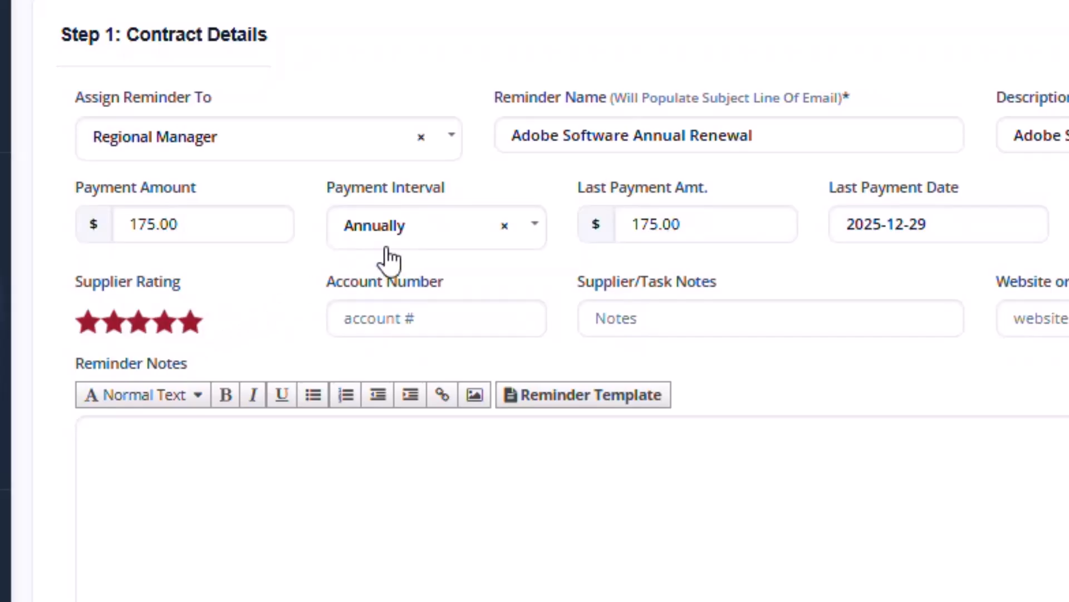
left_click(160, 332)
left_click(135, 330)
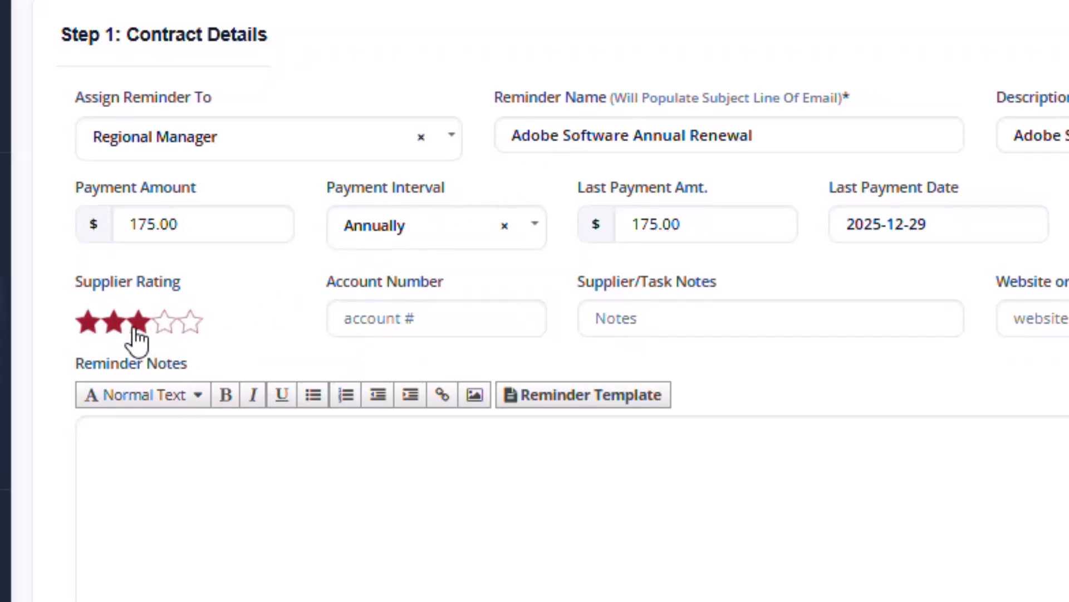
- Write then replace a reminder note, rate the supplier five stars, and undo to empty the notes
left_click(115, 446)
type("cons")
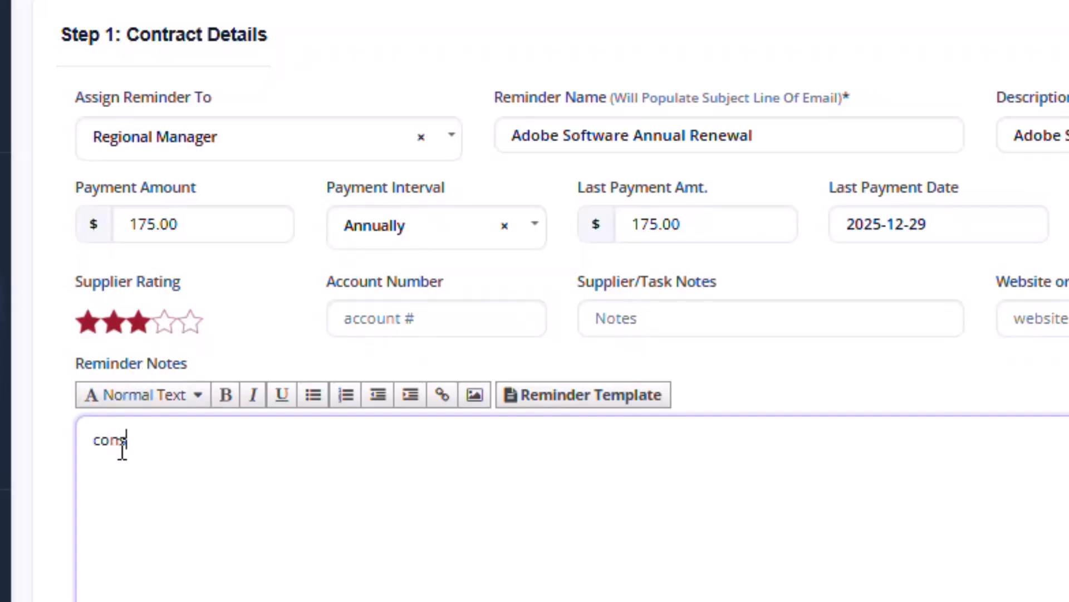
type("tantly crashes")
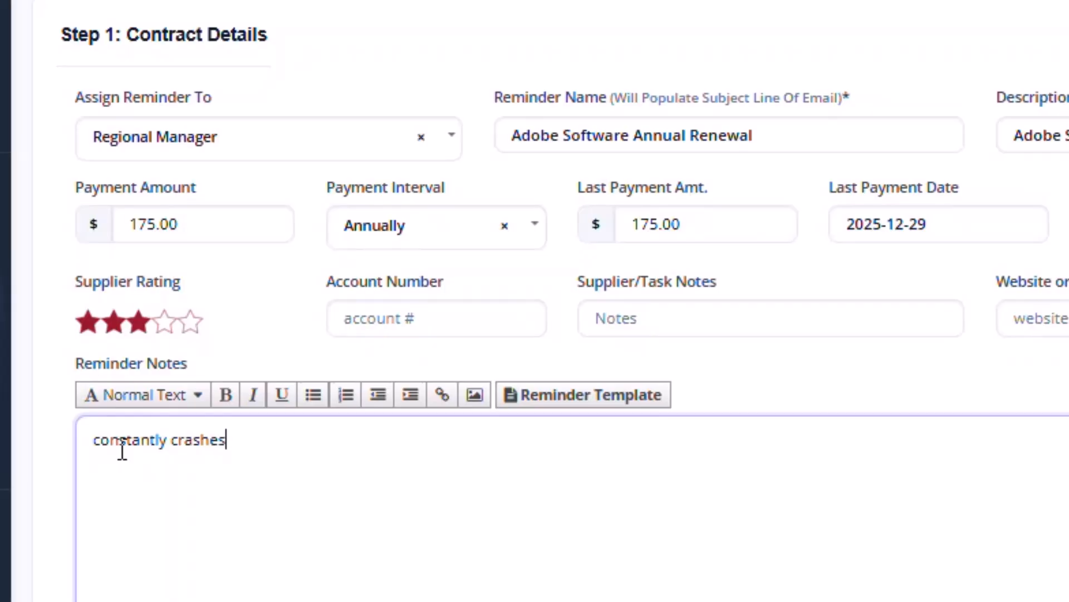
type("!")
left_click_drag(253, 437, 110, 438)
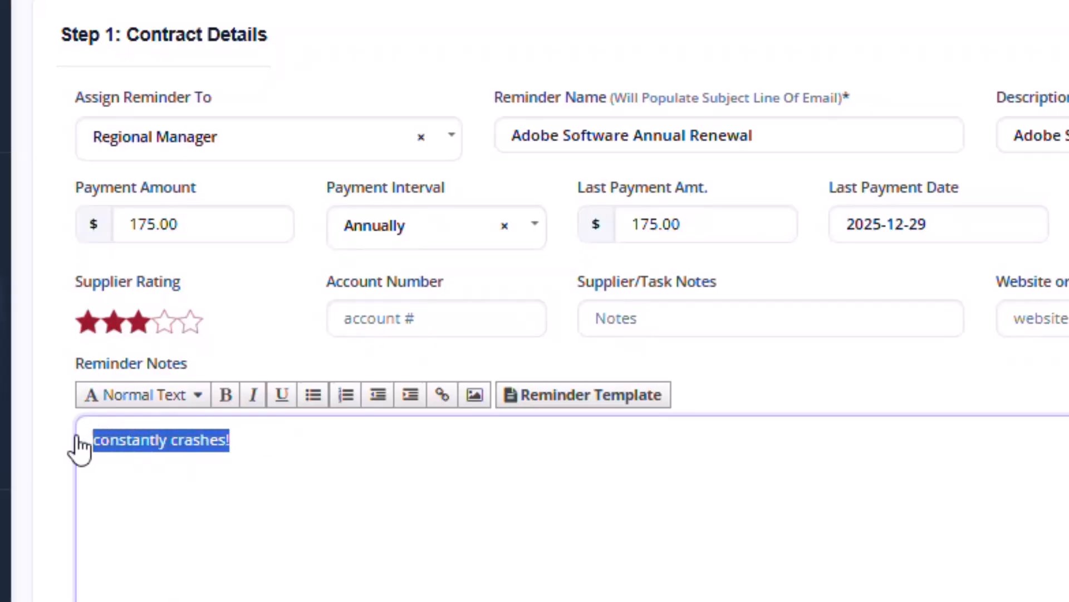
type("saves")
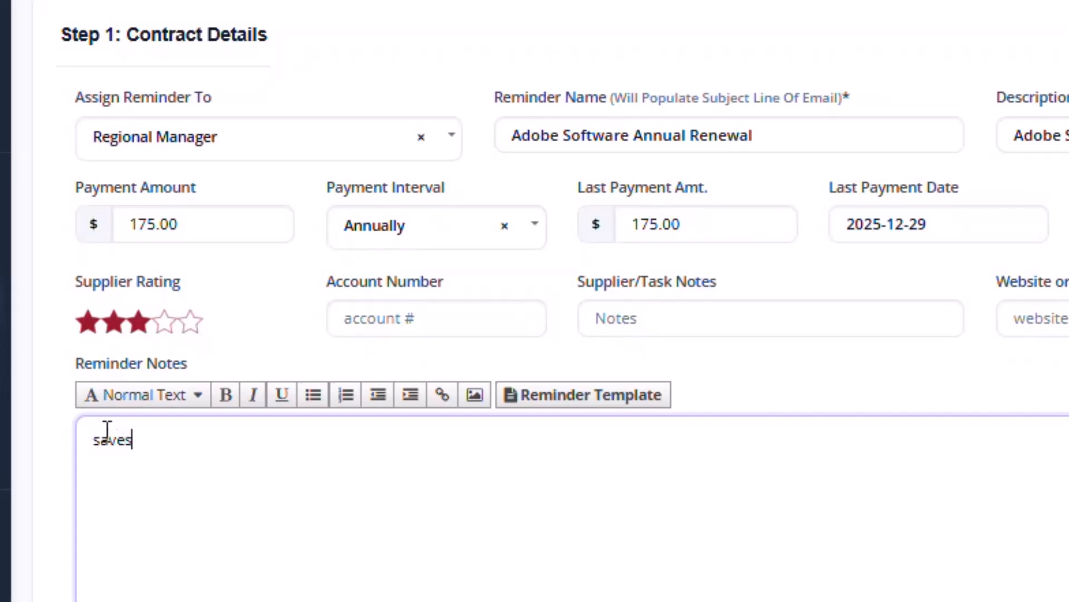
type(" us money awes")
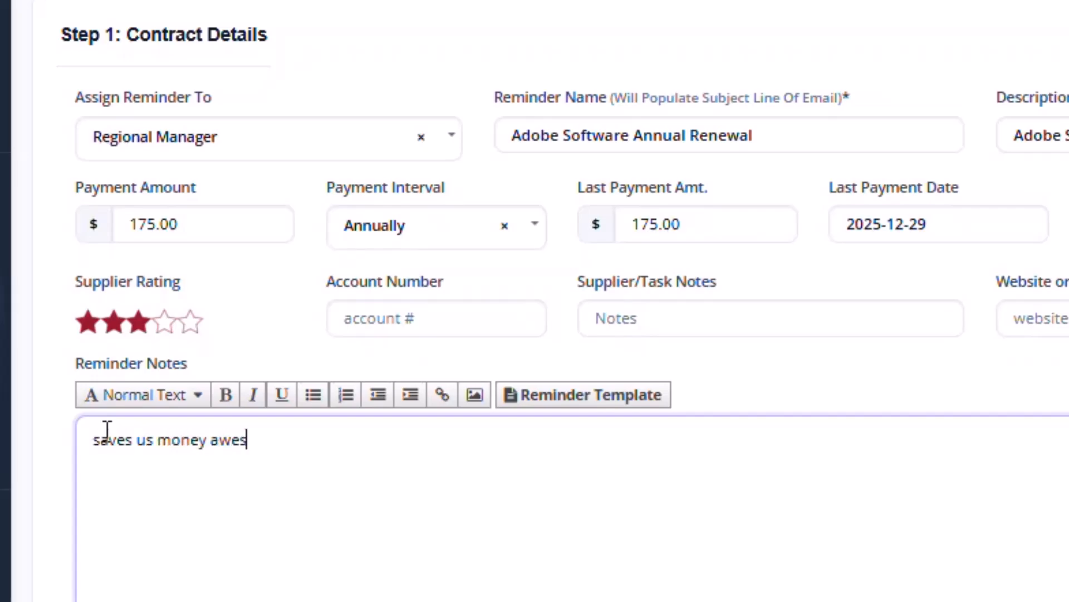
type("ome!")
left_click(188, 322)
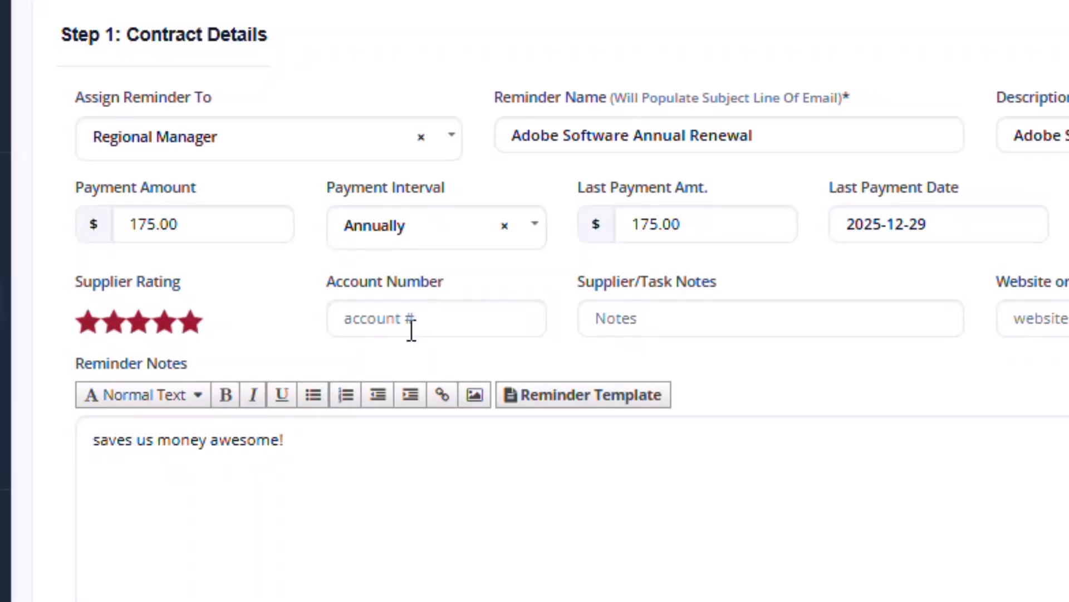
key("ctrl+z")
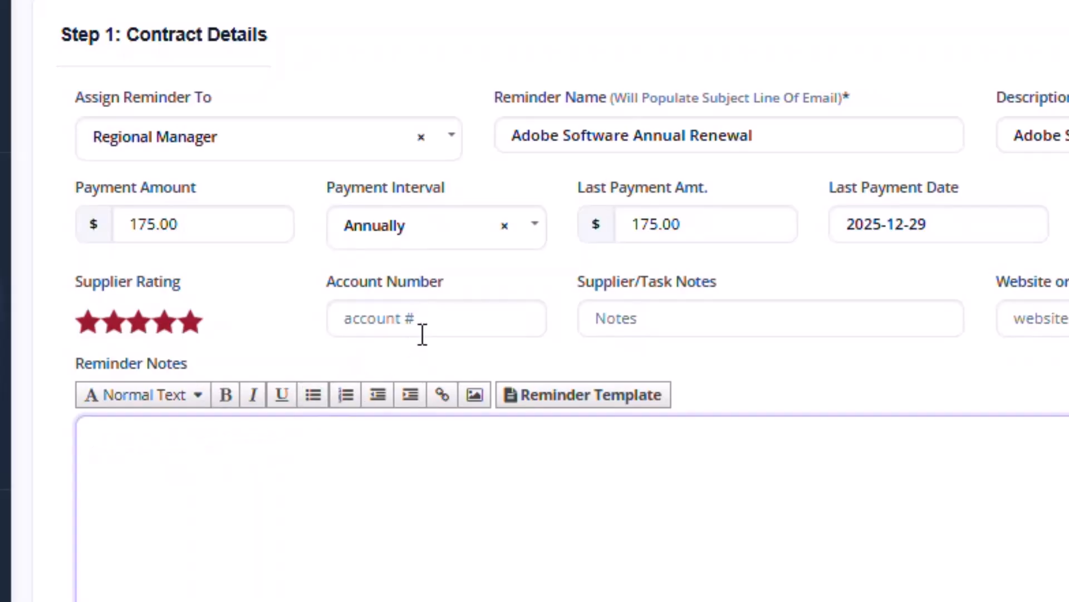
- Enter 'my email' as the Account Number and begin the supplier note 'make sure cost is reaso'
left_click(403, 309)
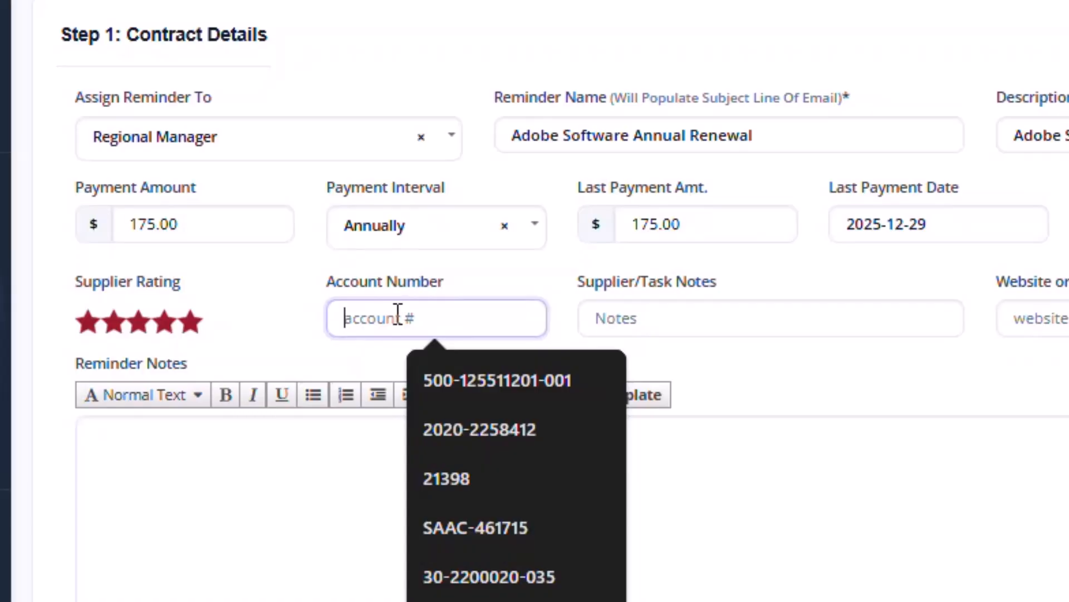
left_click(477, 288)
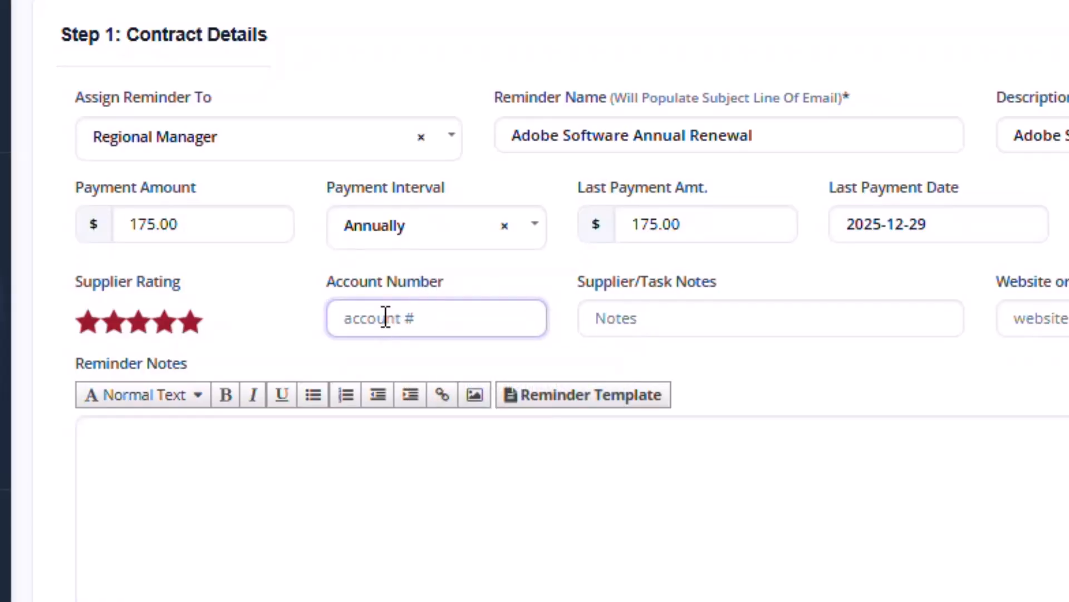
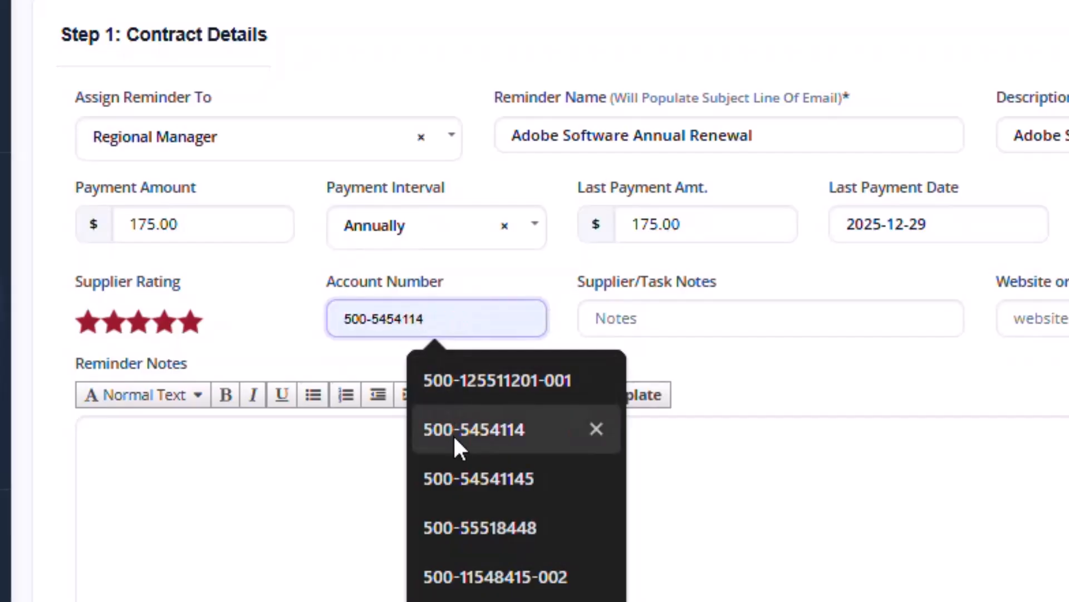
left_click(453, 433)
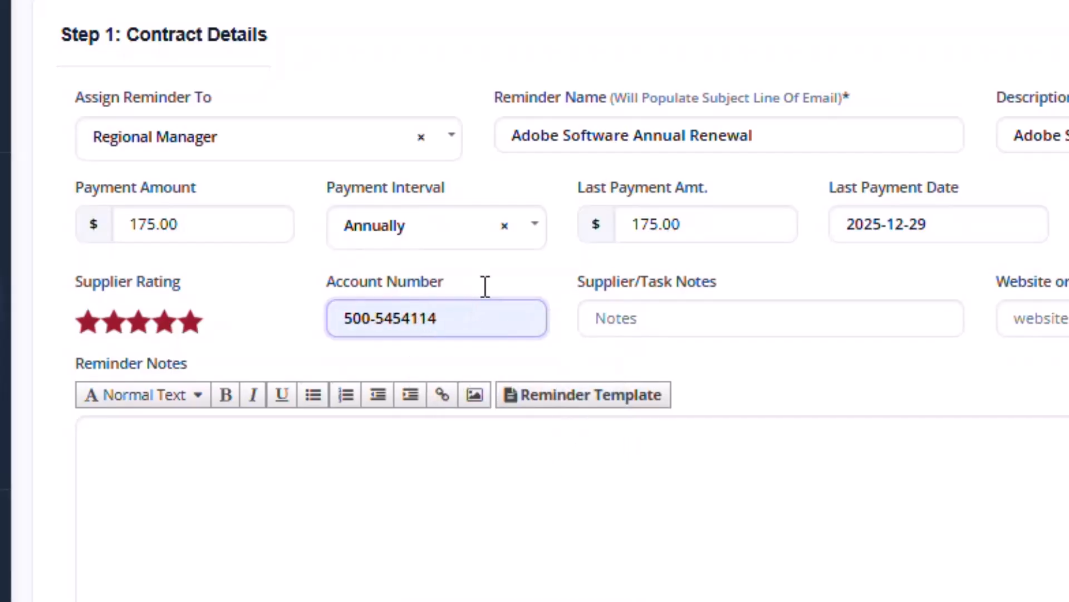
left_click_drag(491, 316, 306, 328)
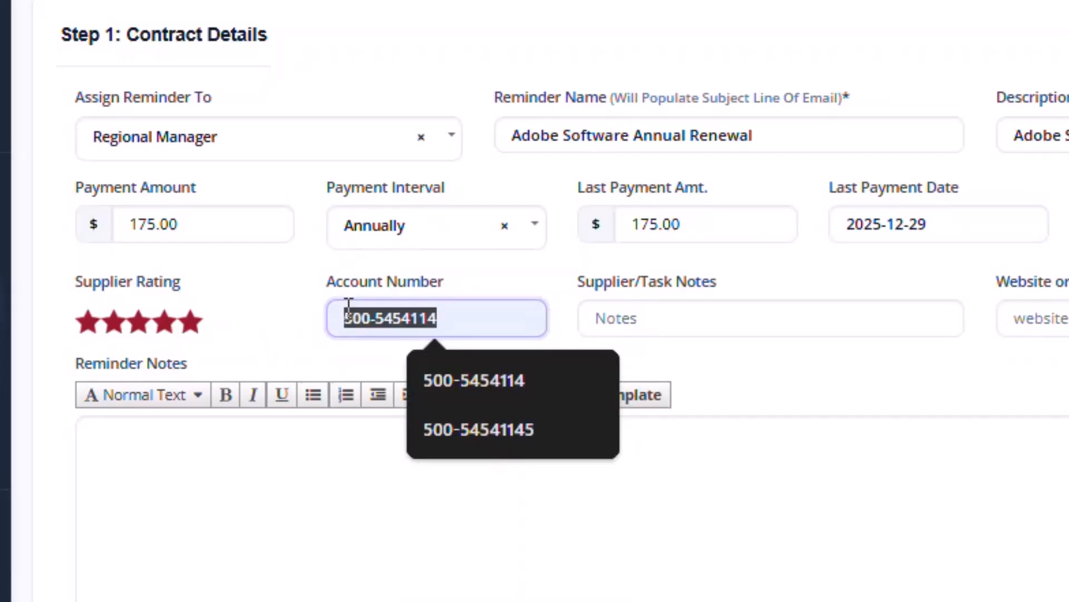
type("my email")
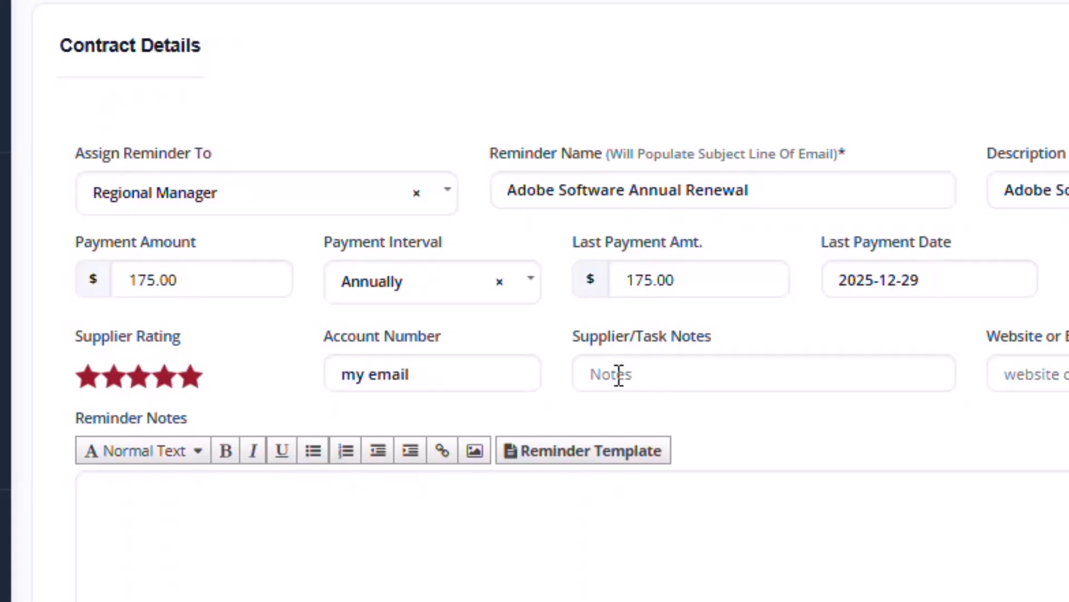
left_click(666, 374)
type("make sure")
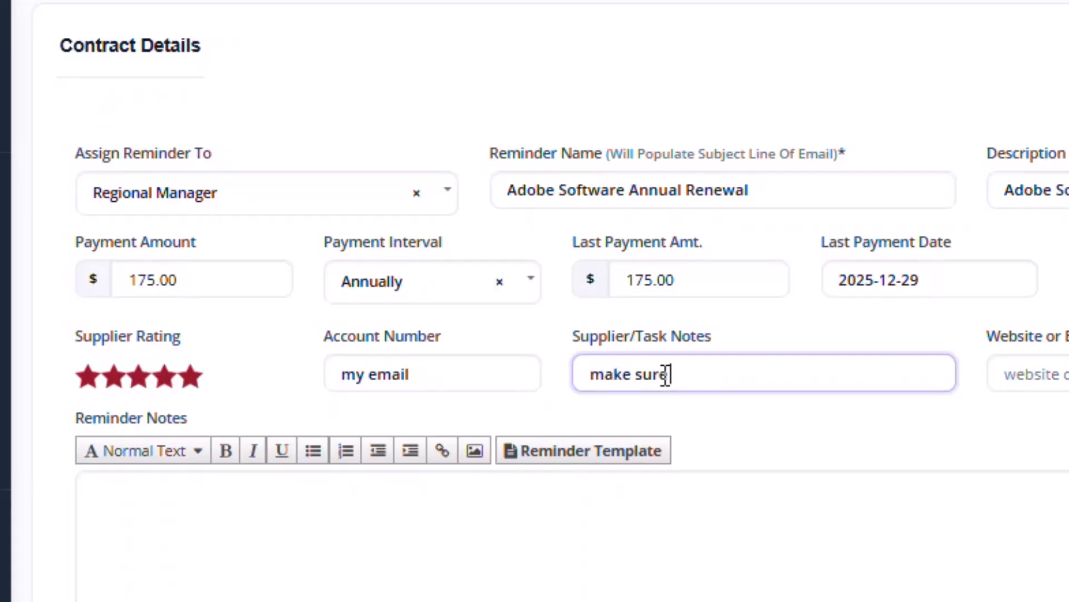
type(" cost is reaso")
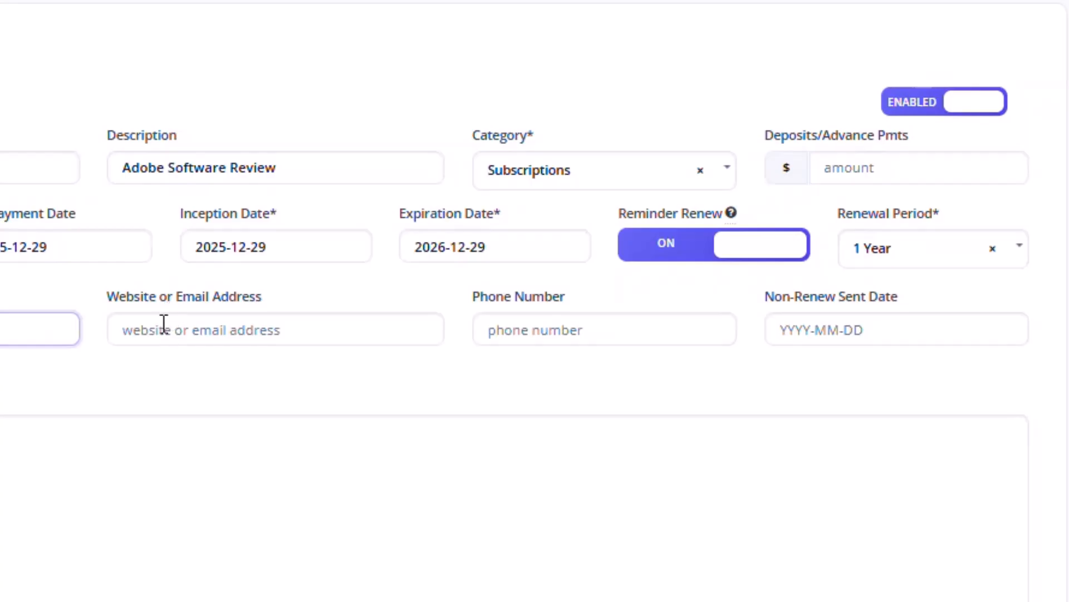
left_click(162, 325)
type("www.adobe.com")
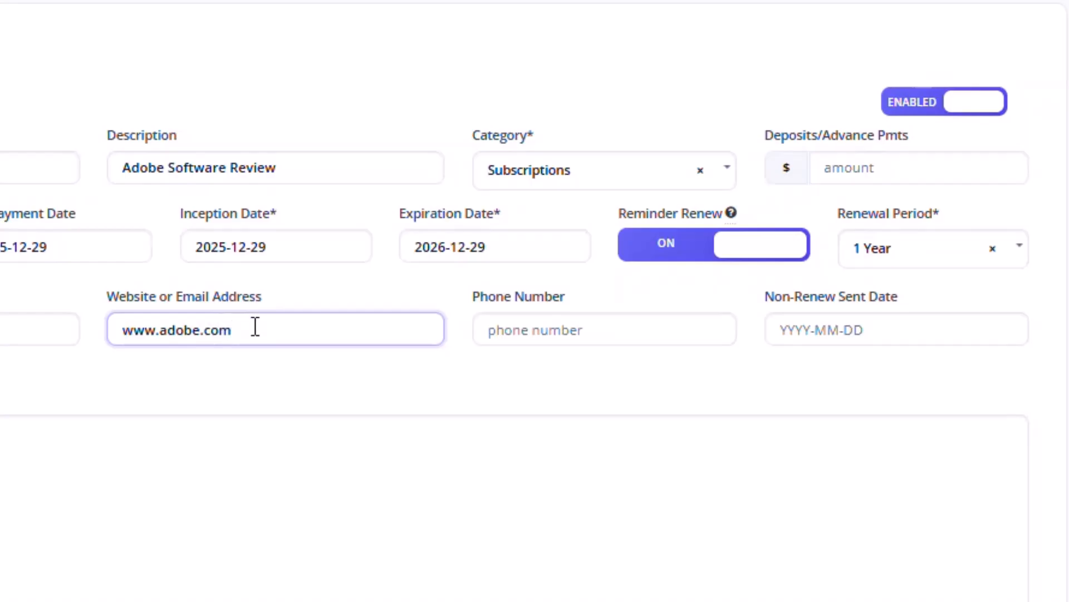
left_click_drag(255, 327, 67, 327)
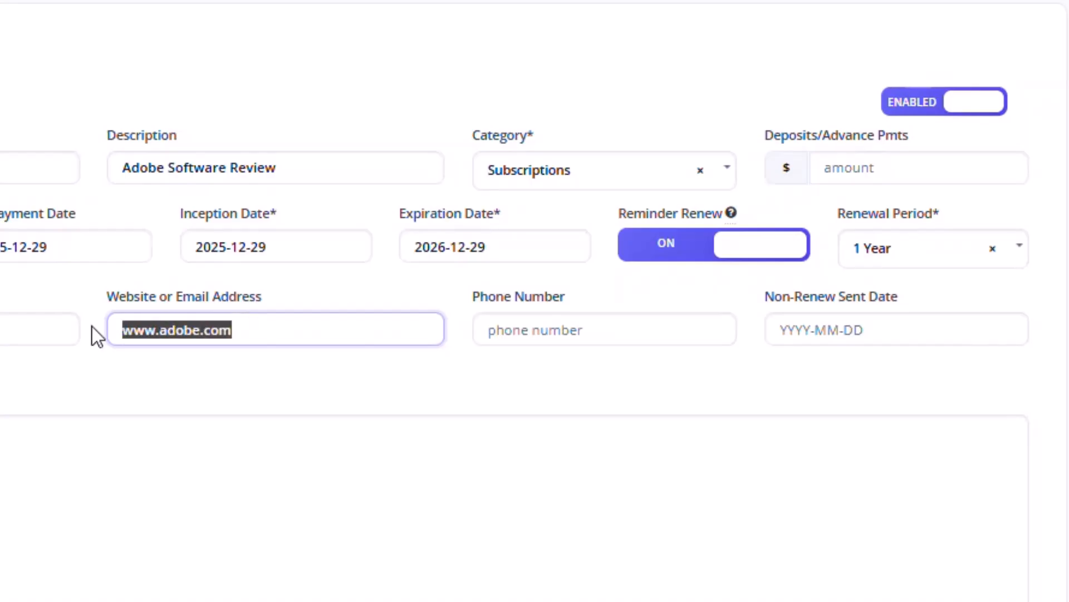
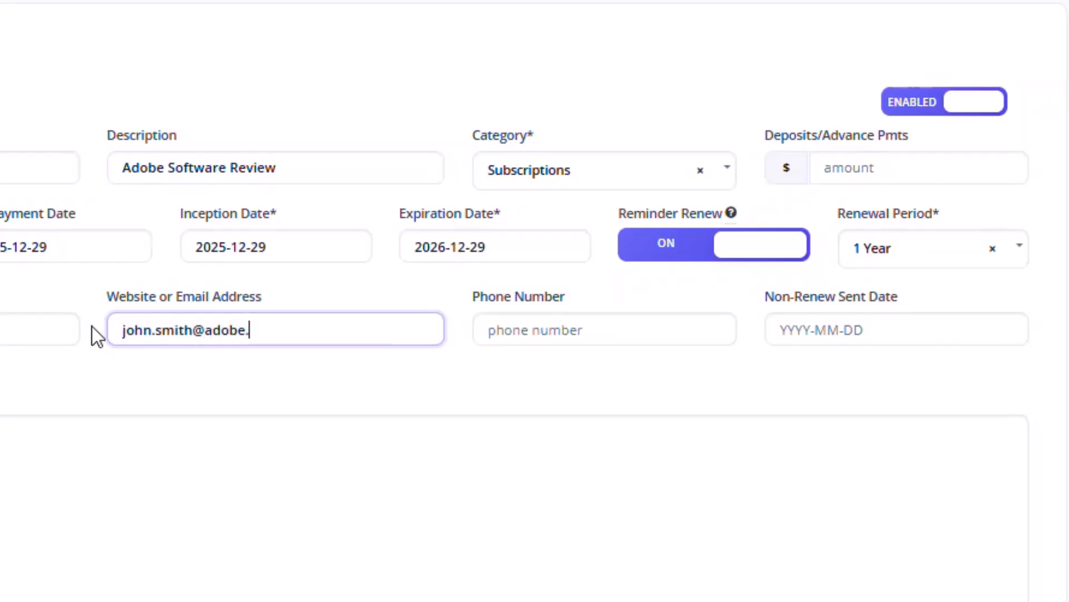
left_click_drag(282, 334, 62, 334)
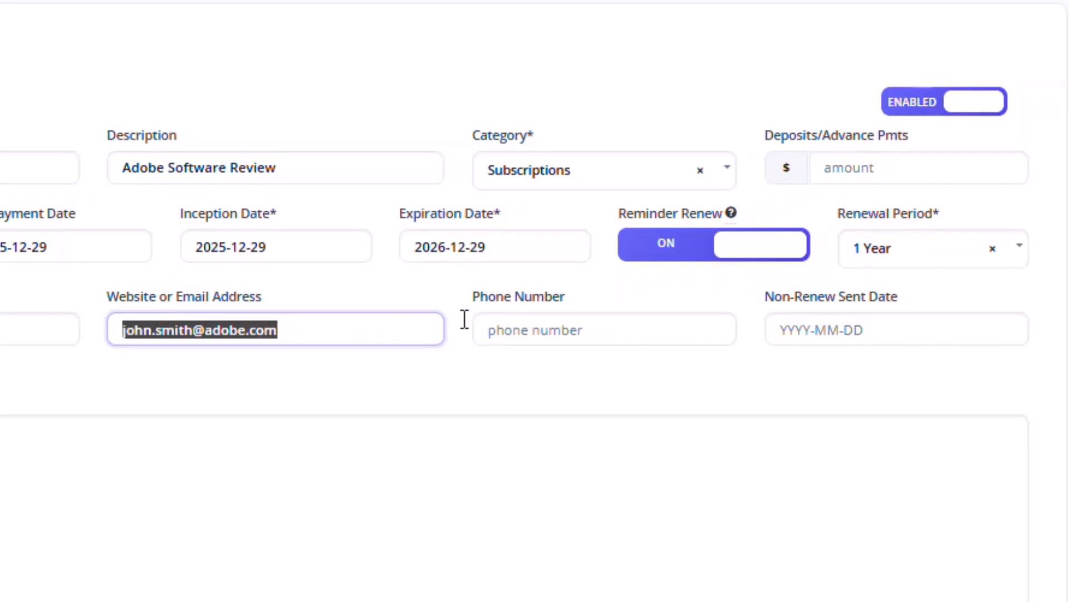
left_click(415, 322)
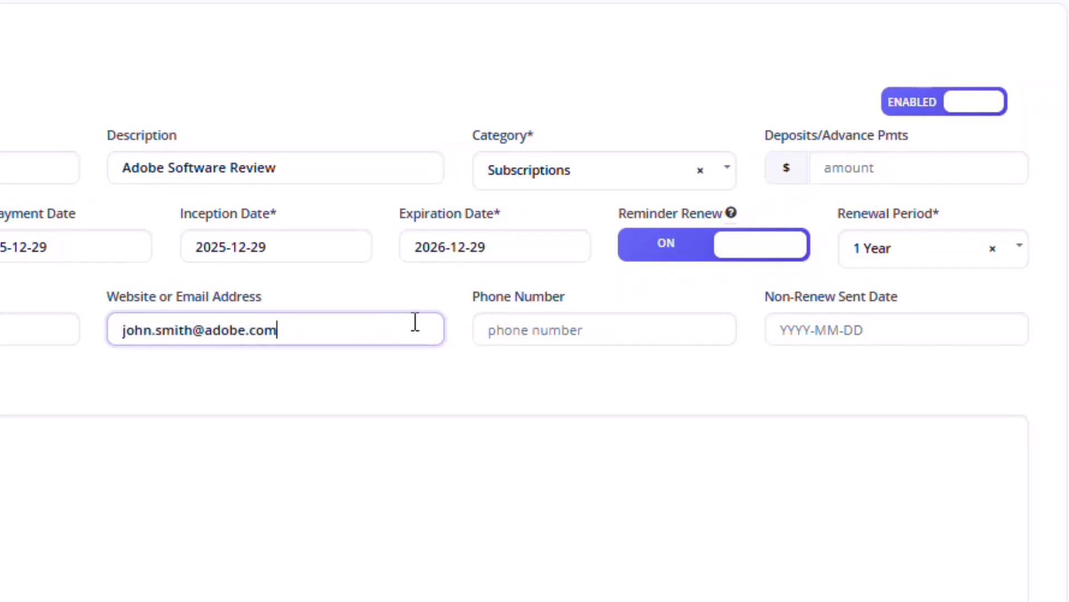
- Enter the contact phone number, set Non-Renew Sent Date to 2026-02-16, and begin the reminder notes
left_click(530, 329)
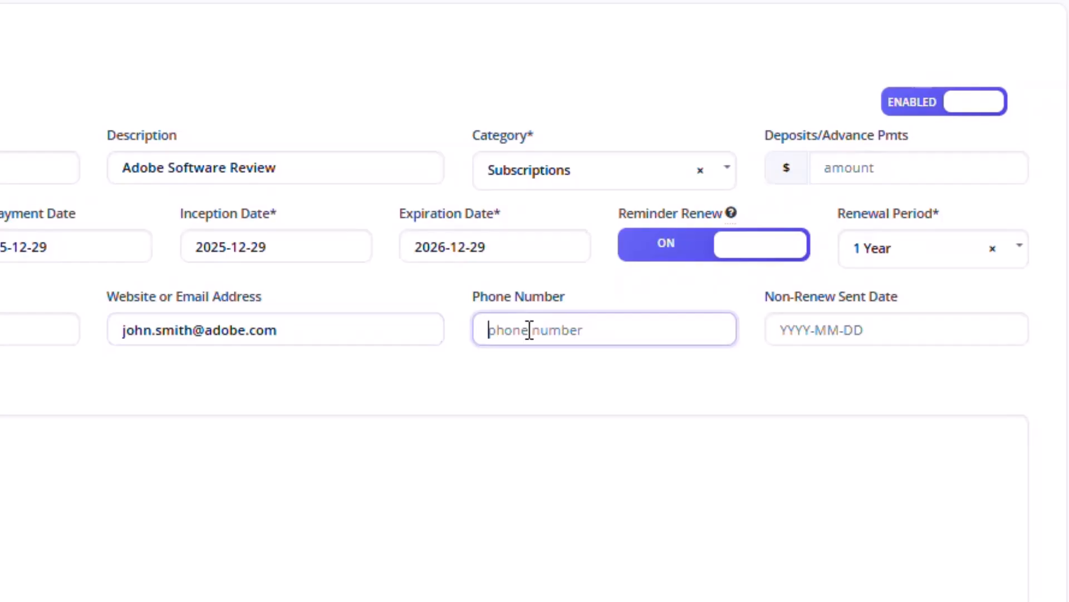
type("(800")
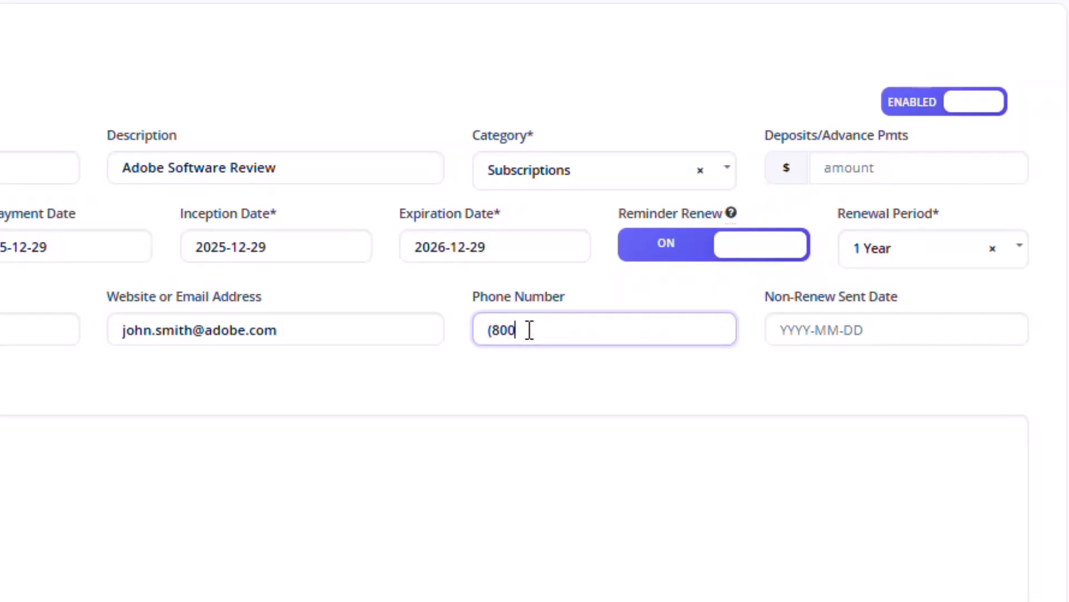
type(") 555-1212")
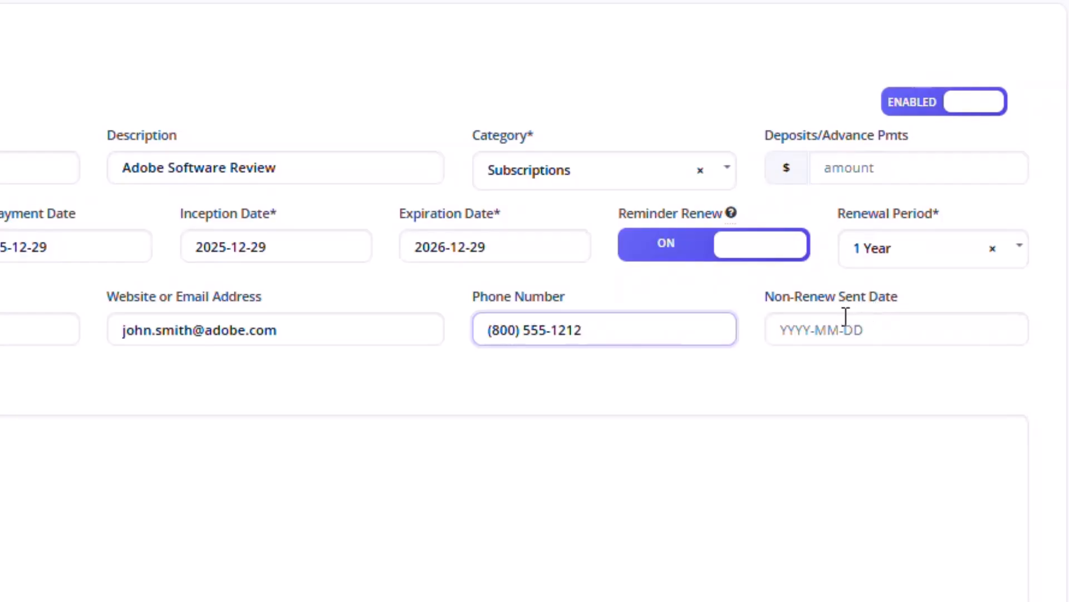
left_click(810, 331)
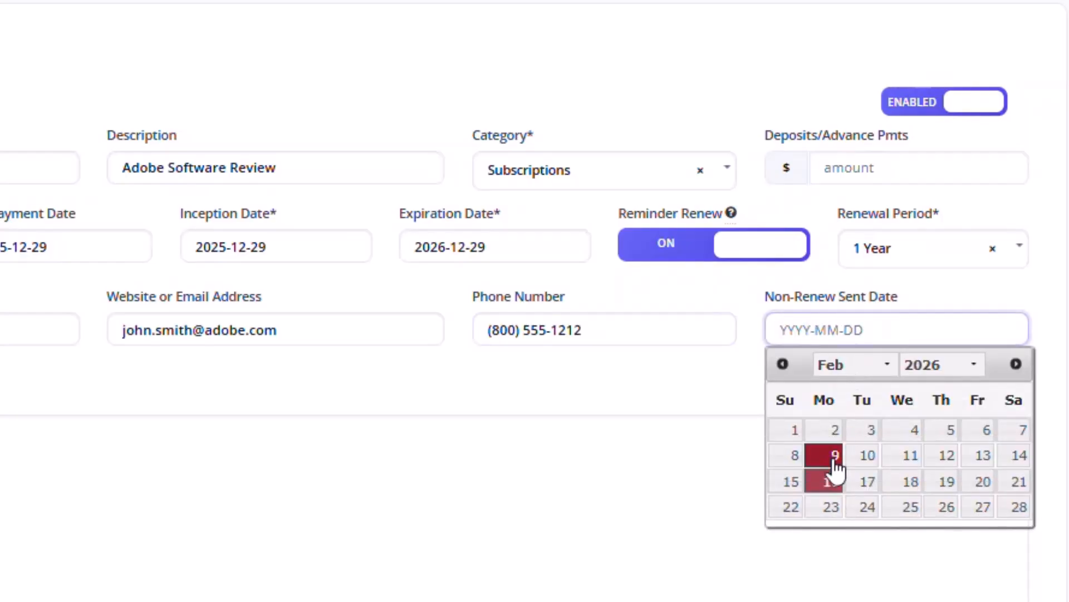
left_click(831, 489)
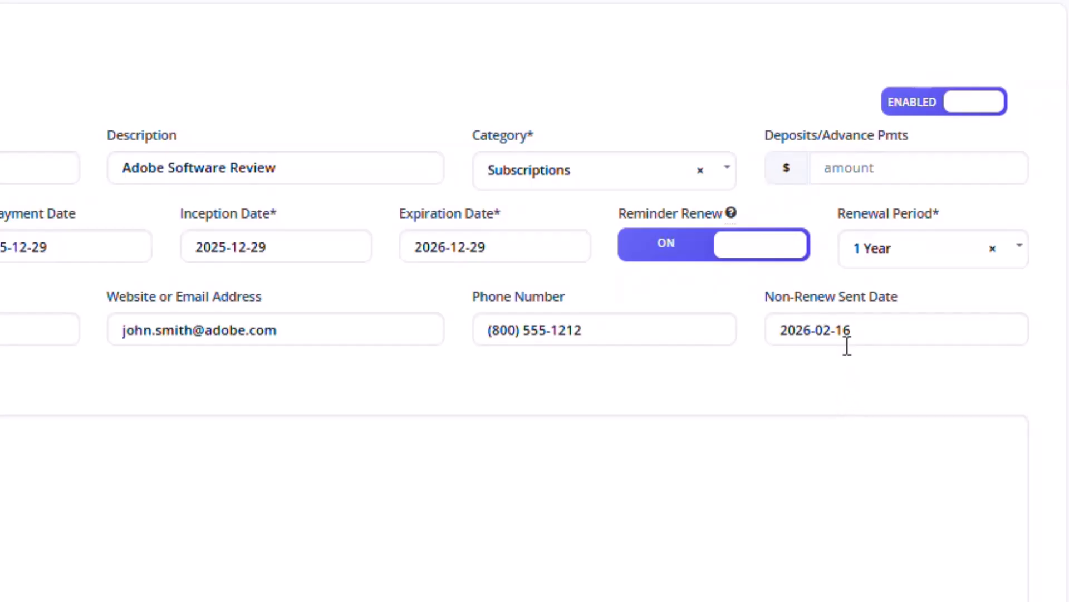
left_click(512, 450)
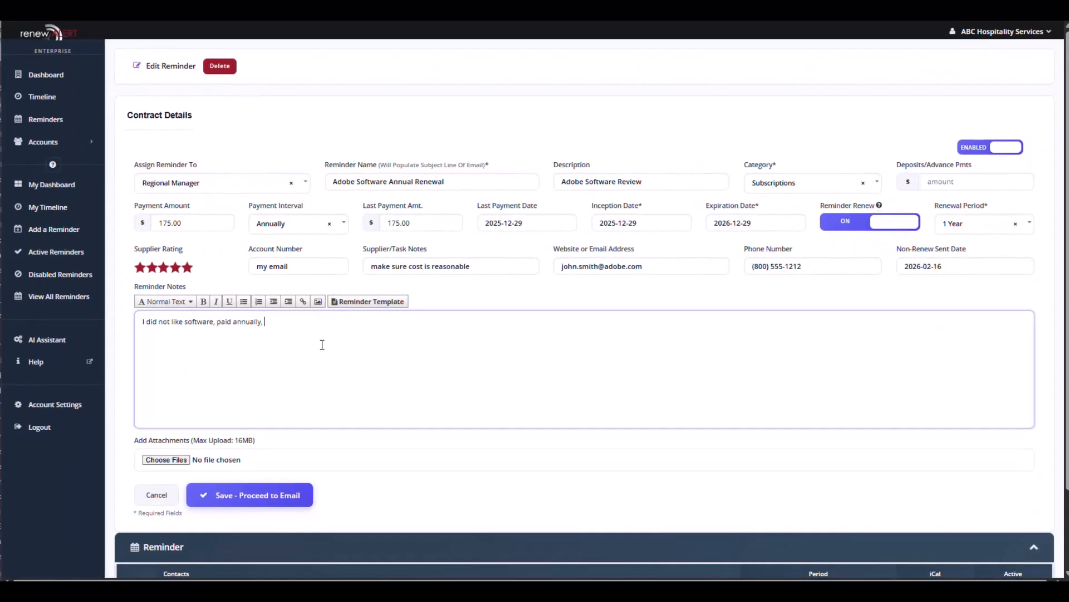
- Finish the note 'per non renewal period.' and insert the filled-in Reminder Template summary
type("t for non renew")
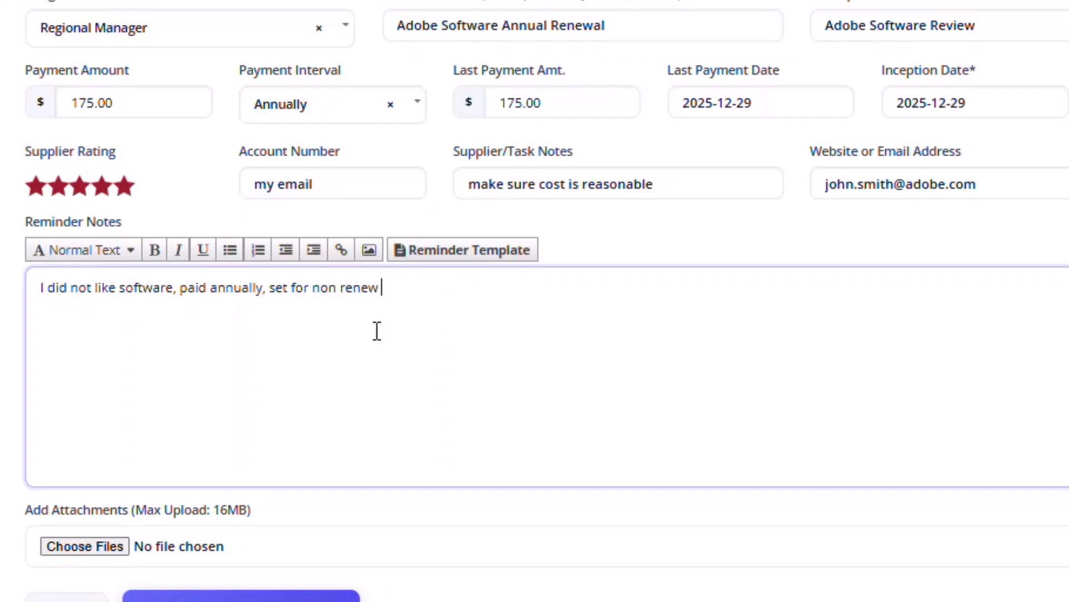
type(" per non rene")
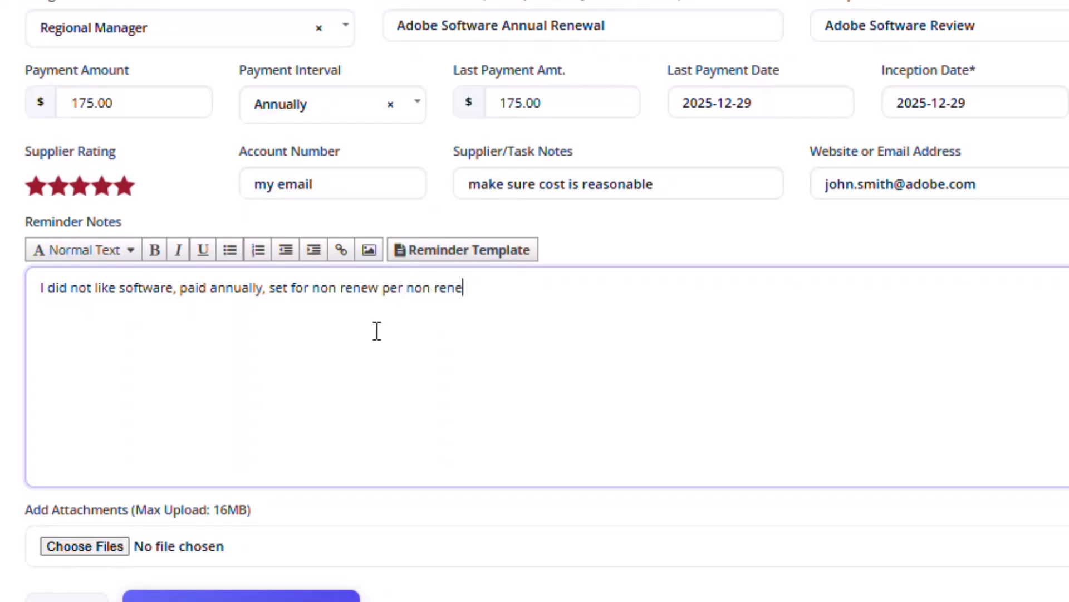
type("wal period.")
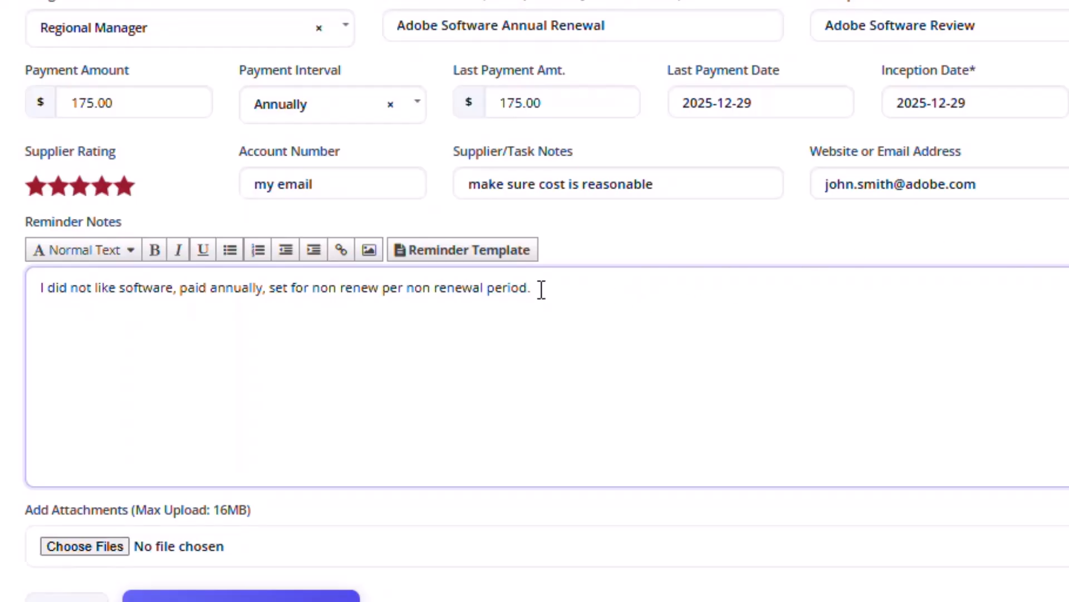
left_click(491, 255)
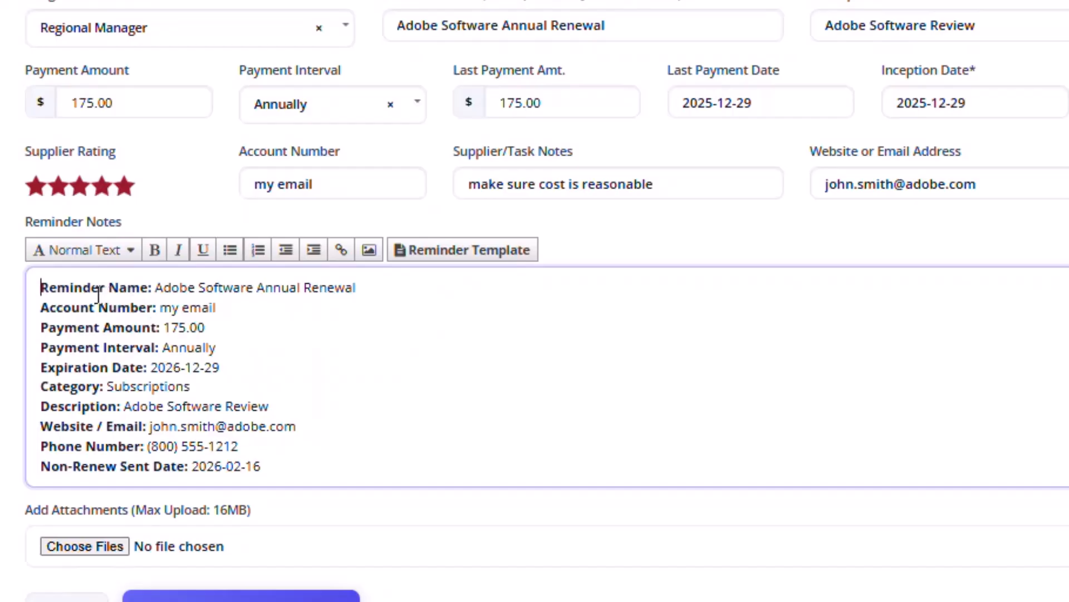
- Delete the blank line before the closing sentence in the reminder notes
scroll(97, 295, "down", 2)
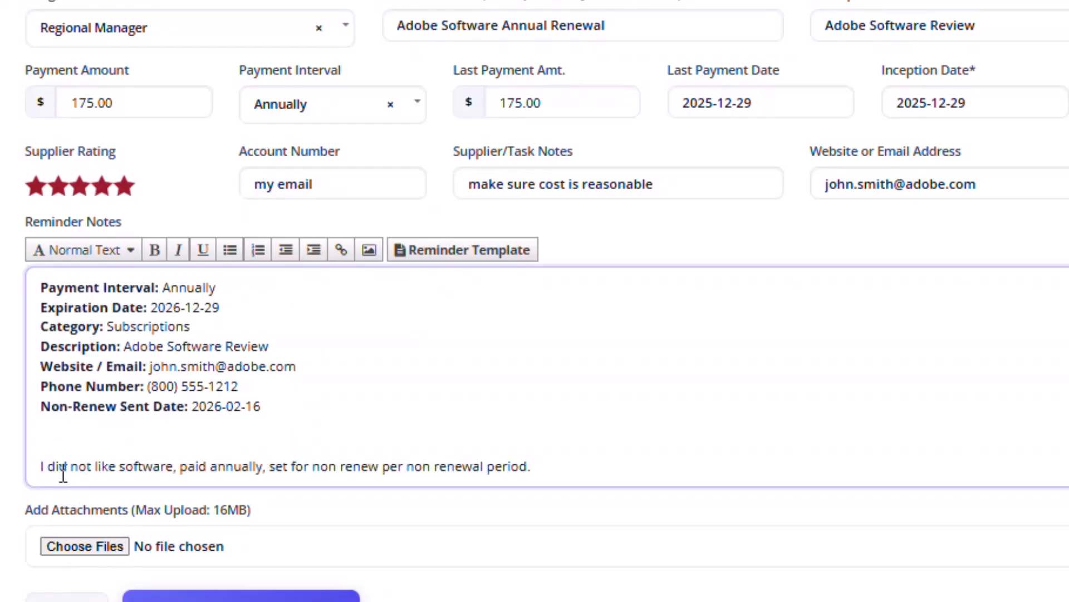
scroll(284, 351, "up", 2)
scroll(284, 350, "down", 2)
left_click_drag(52, 366, 43, 440)
left_click(55, 444)
left_click(41, 440)
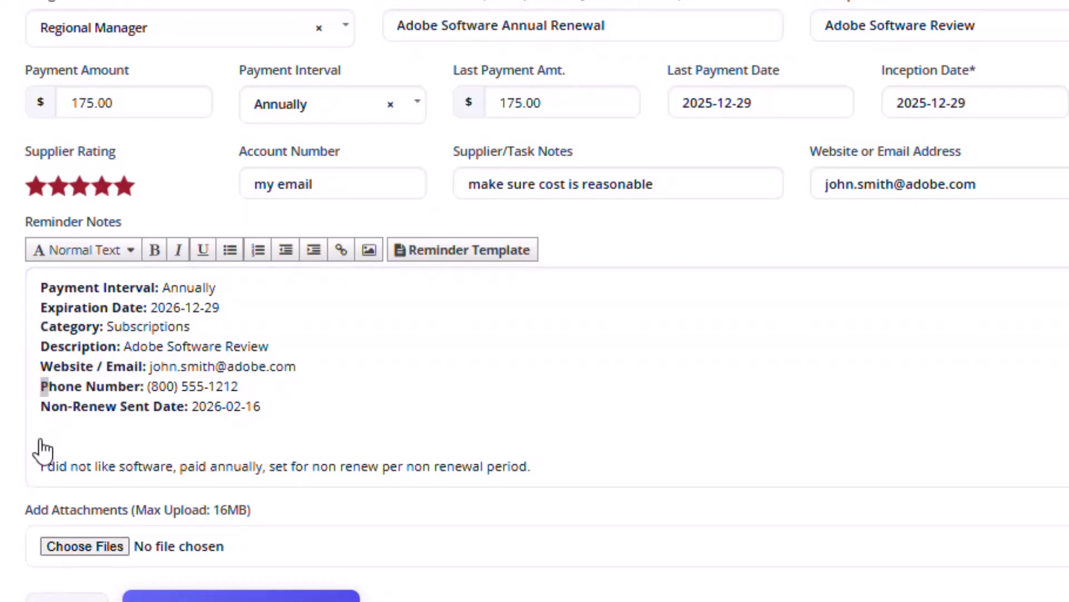
left_click(41, 442)
left_click(72, 442)
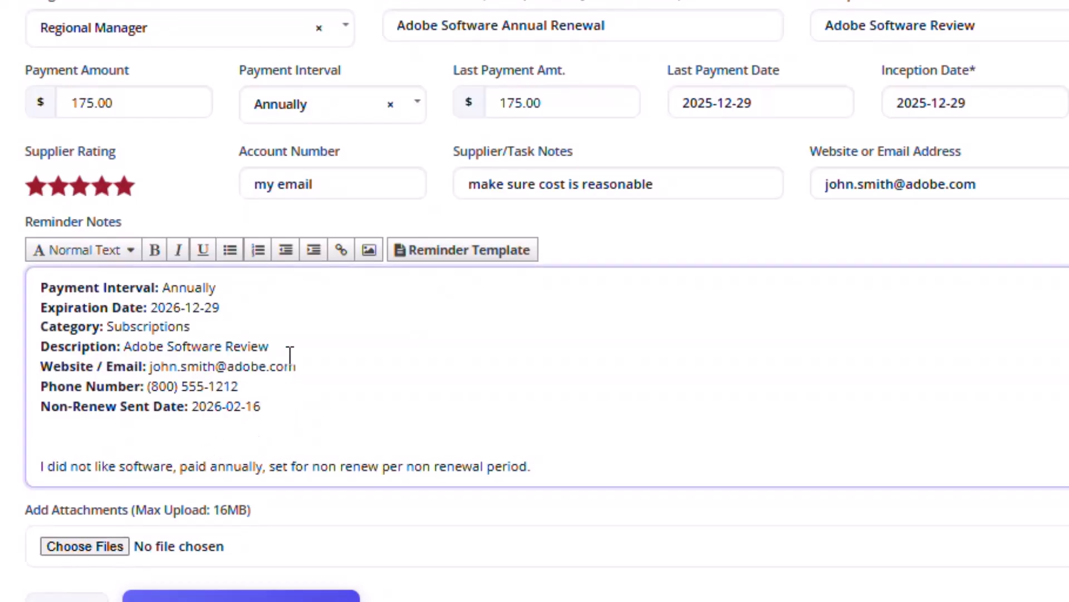
scroll(289, 354, "up", 2)
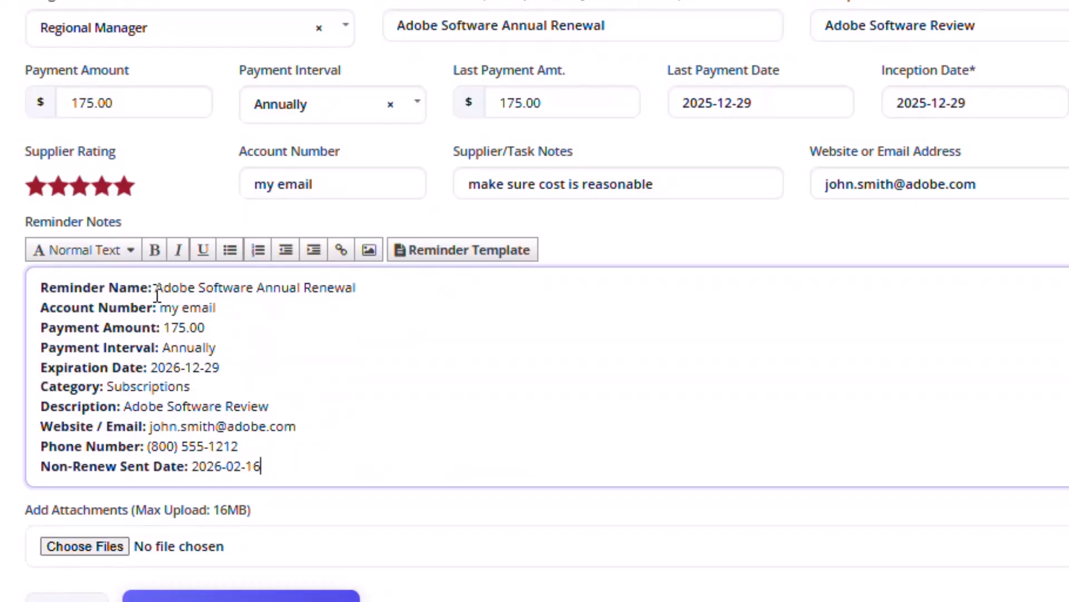
scroll(148, 358, "down", 2)
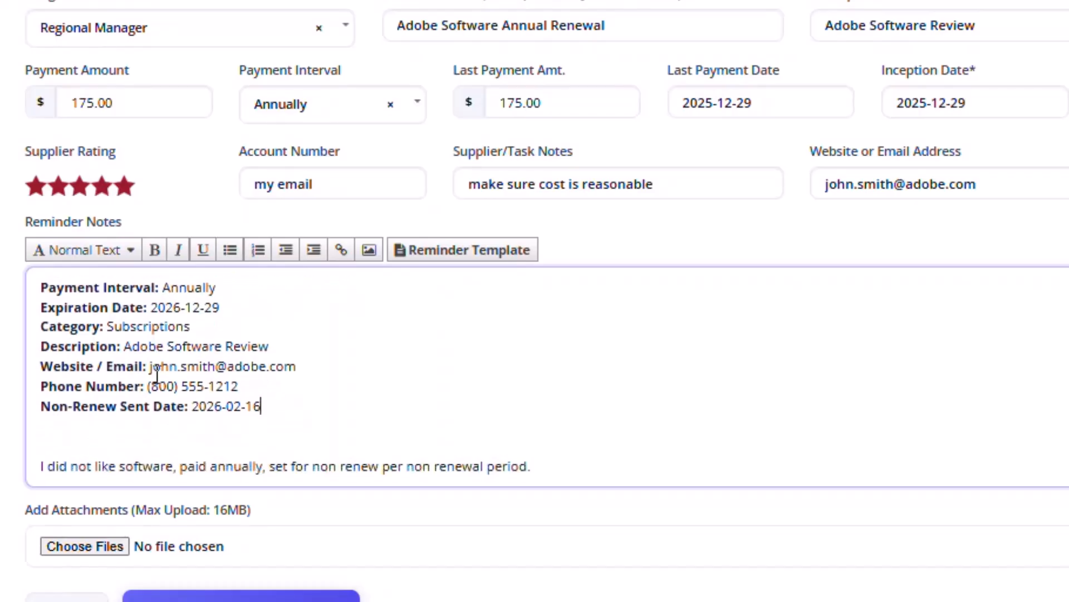
scroll(237, 429, "up", 1)
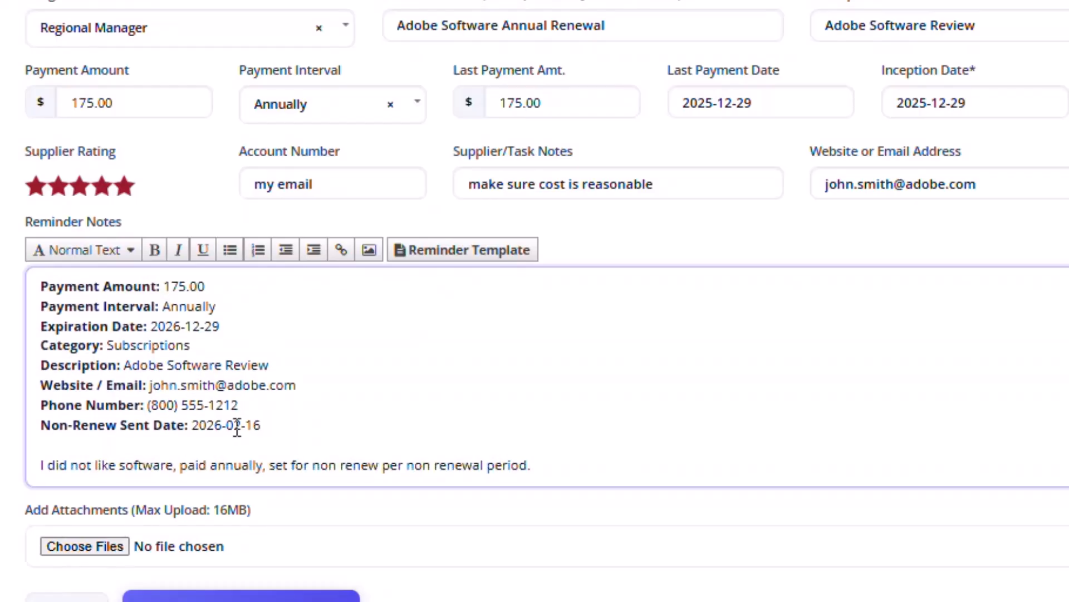
key("Delete")
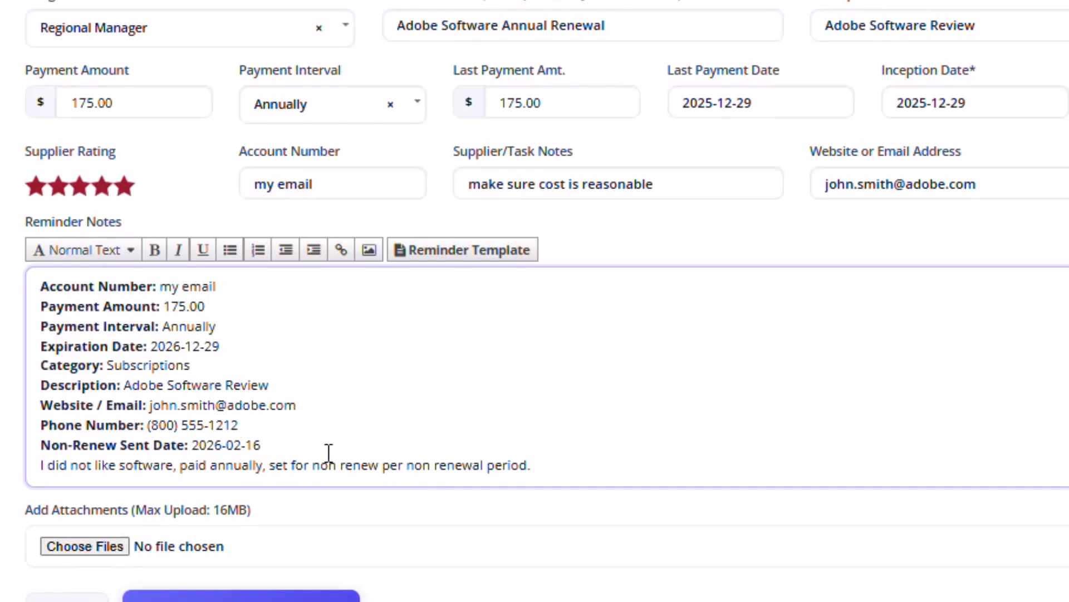
scroll(421, 438, "down", 2)
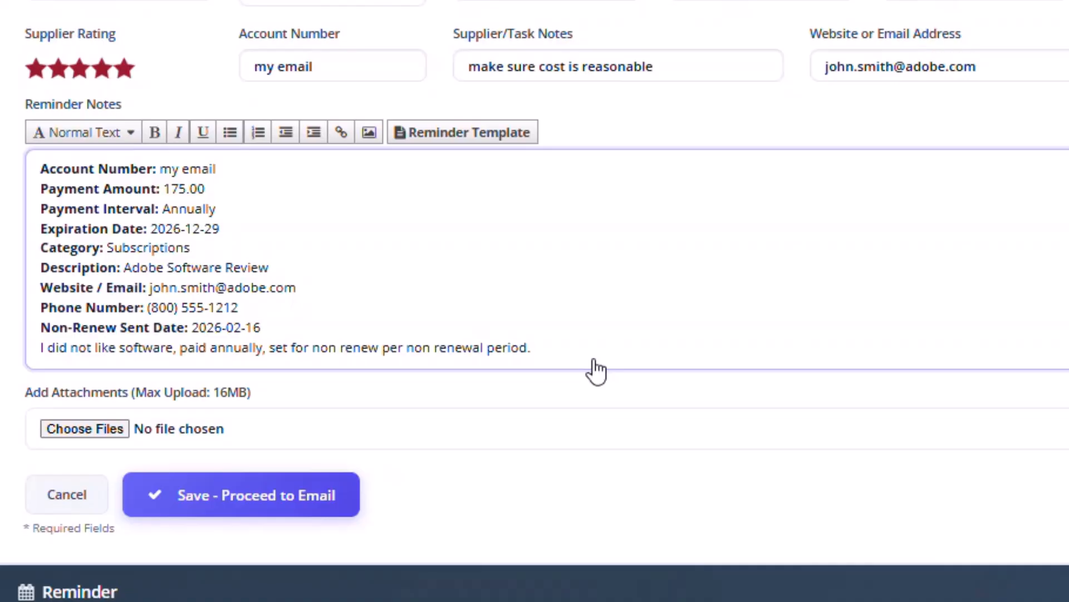
- Add a final 'Link to Folders: add link here!' line to the notes and save the contract
left_click(532, 351)
key("Return")
type("Link to")
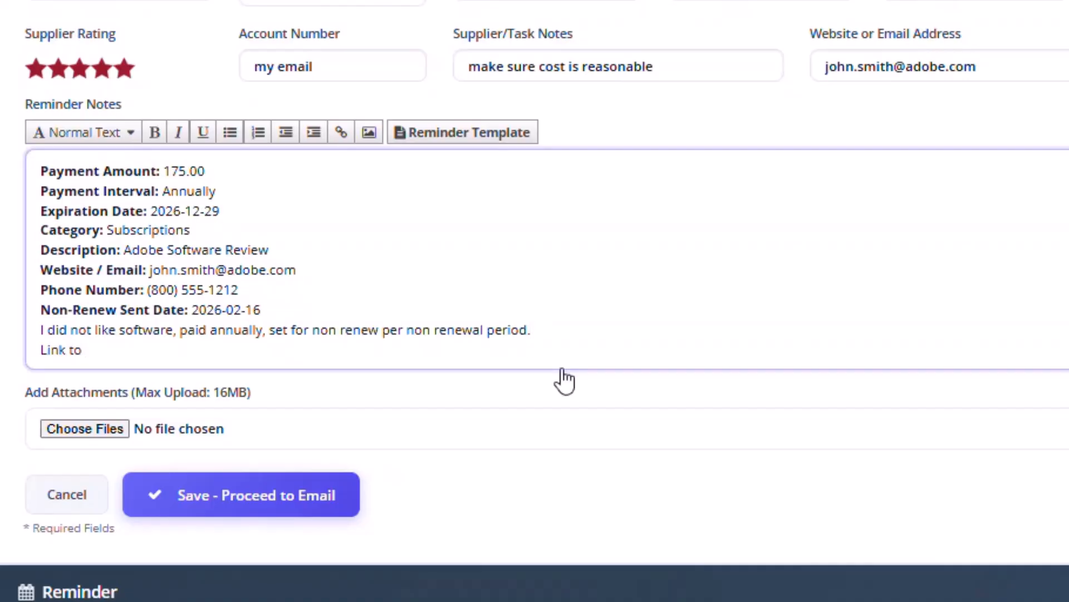
type(" Folders: add link ")
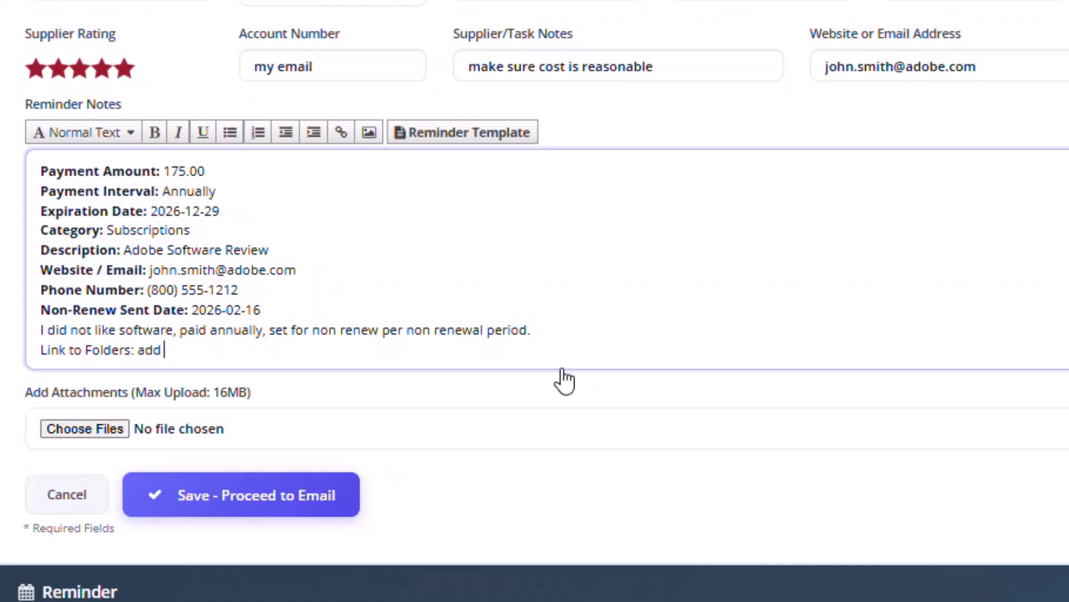
type("here!")
left_click_drag(136, 348, 15, 352)
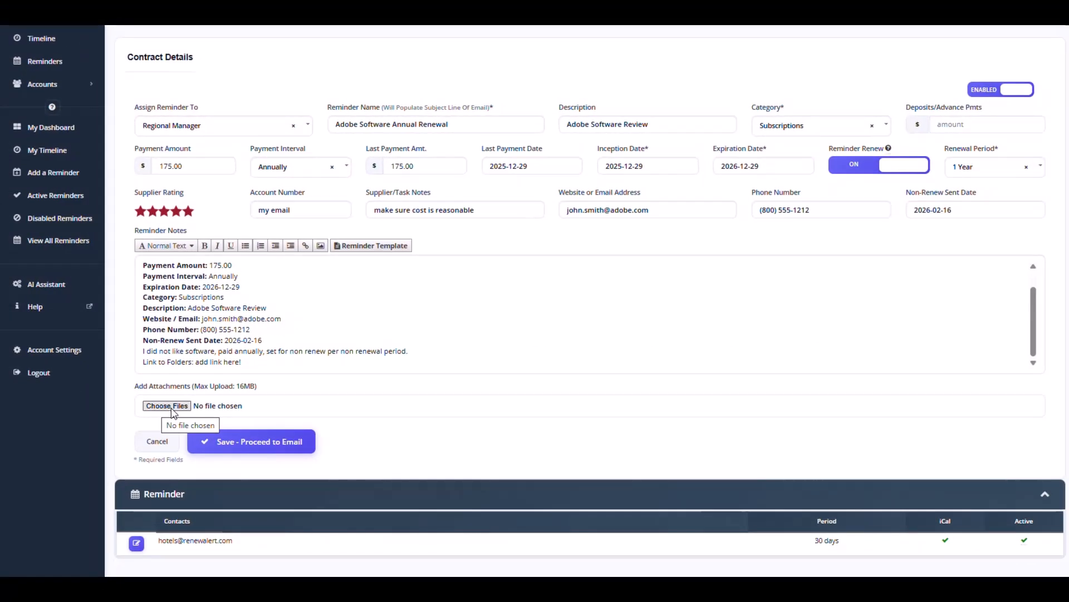
left_click(243, 443)
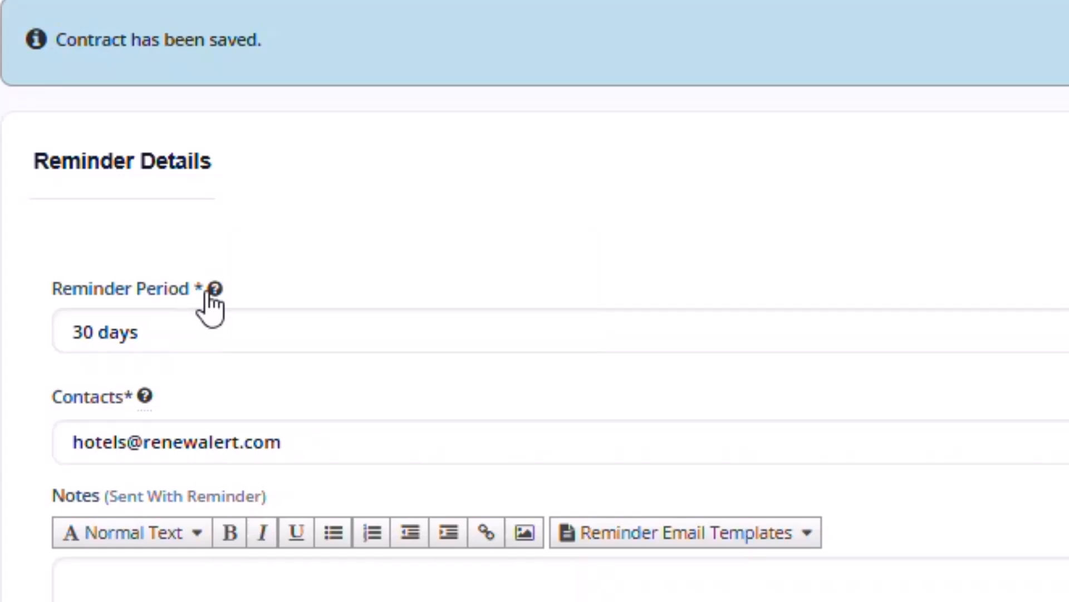
- Change the Reminder Period from 30 to 45 days after trying several other values
mouse_move(210, 290)
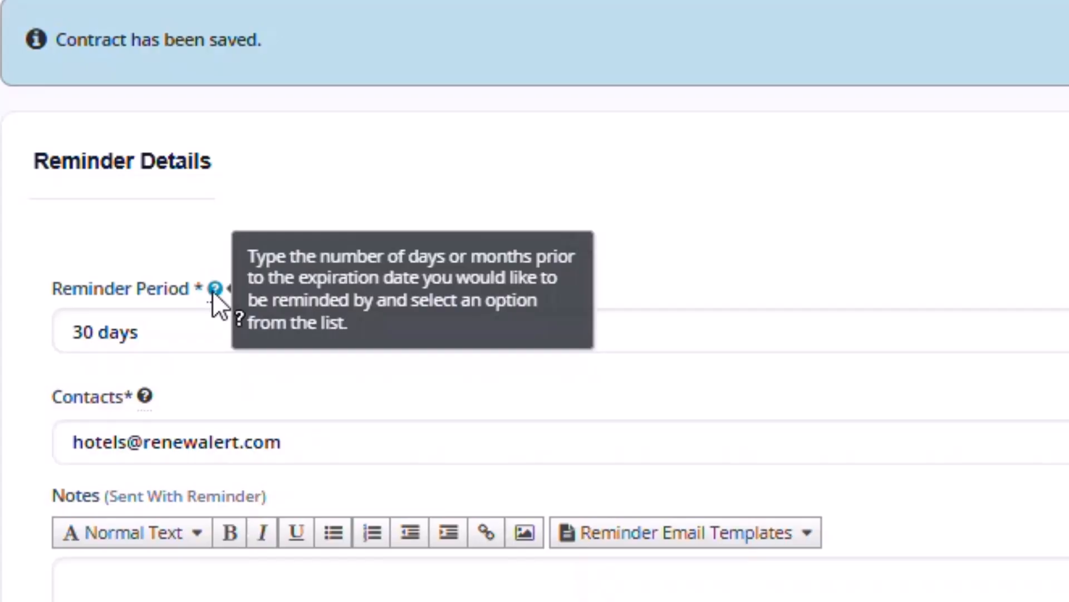
left_click_drag(198, 332, 45, 361)
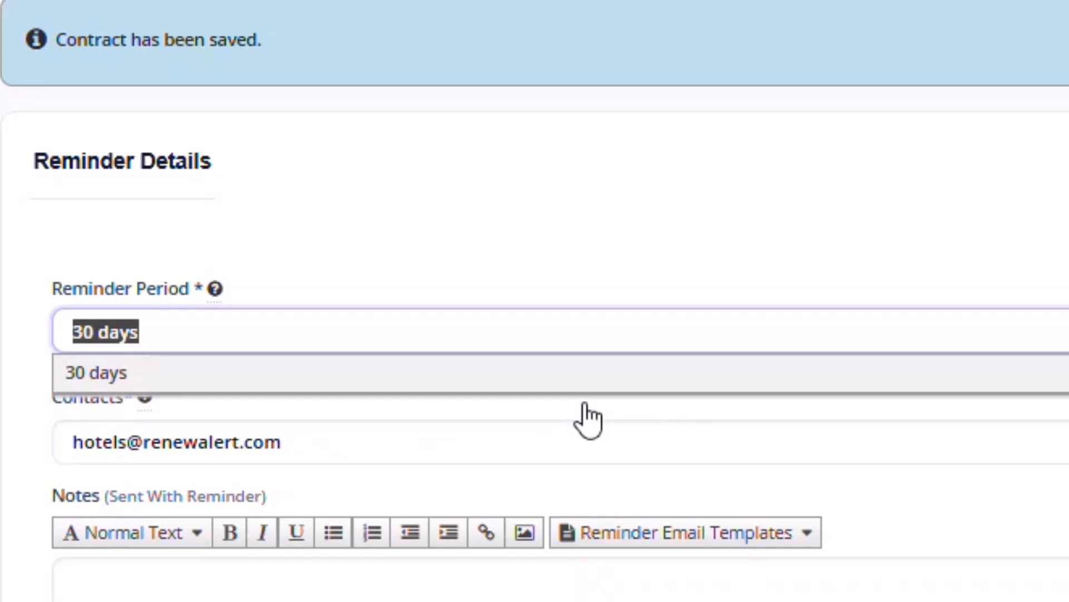
type("65")
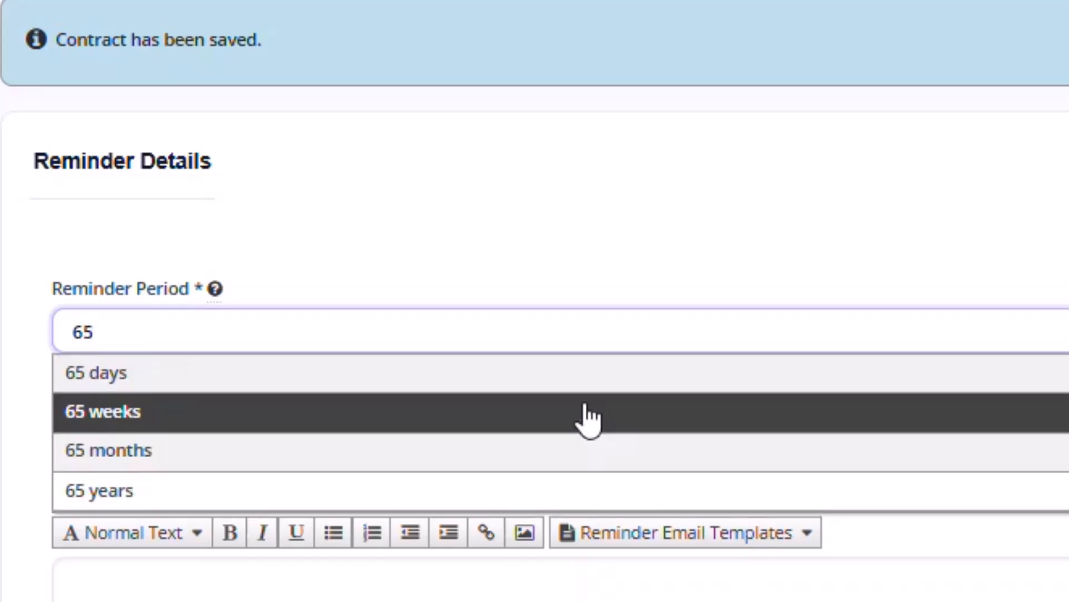
key("BackSpace")
key("BackSpace")
type("51")
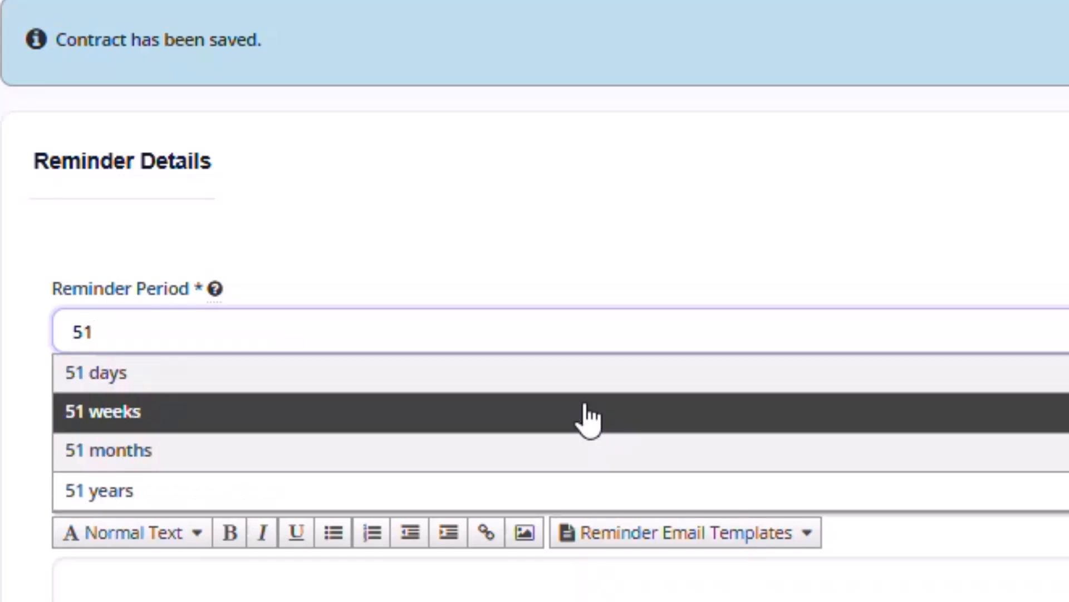
left_click(588, 412)
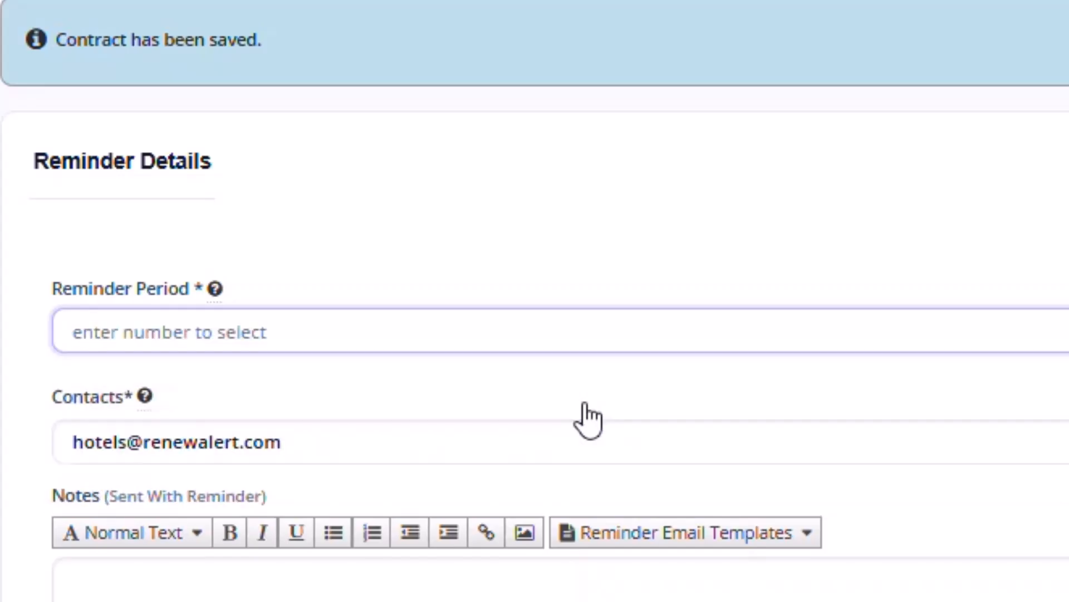
type("18")
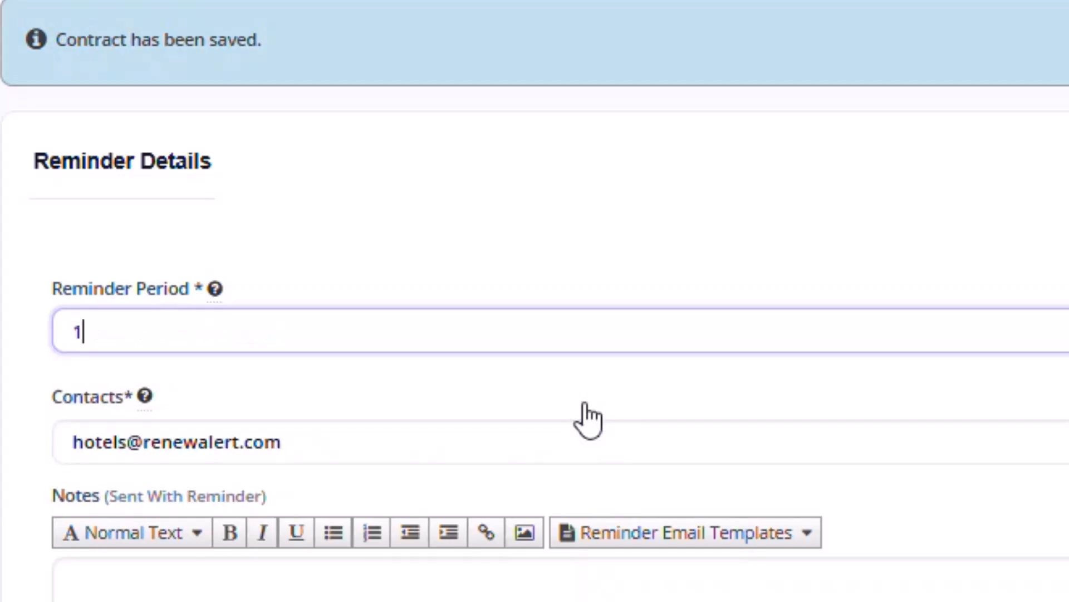
key("BackSpace")
key("BackSpace")
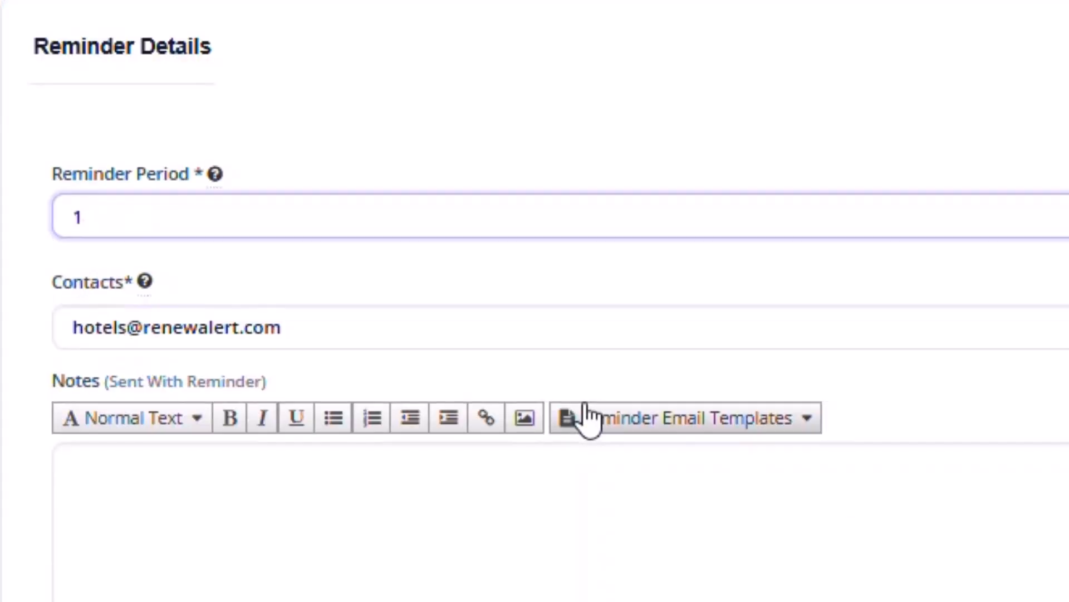
type("90")
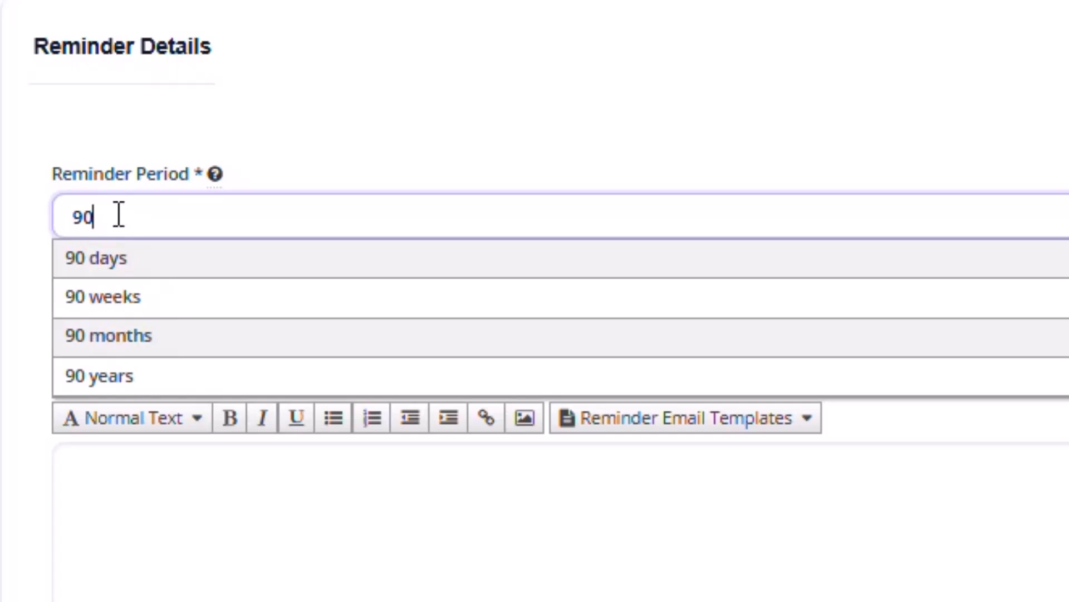
left_click_drag(117, 213, 42, 212)
type("60")
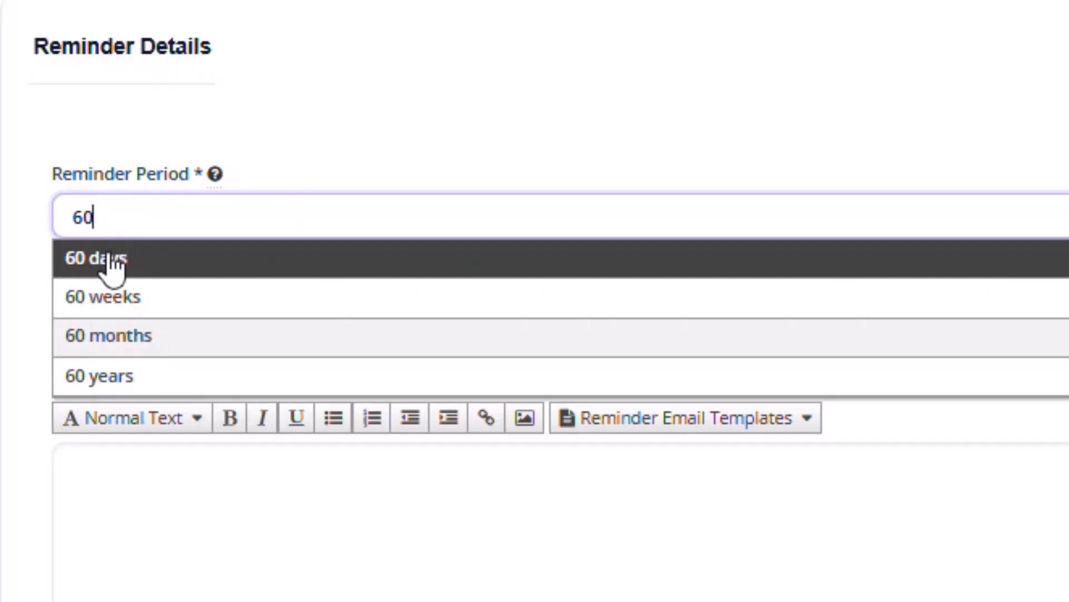
left_click_drag(119, 215, 71, 217)
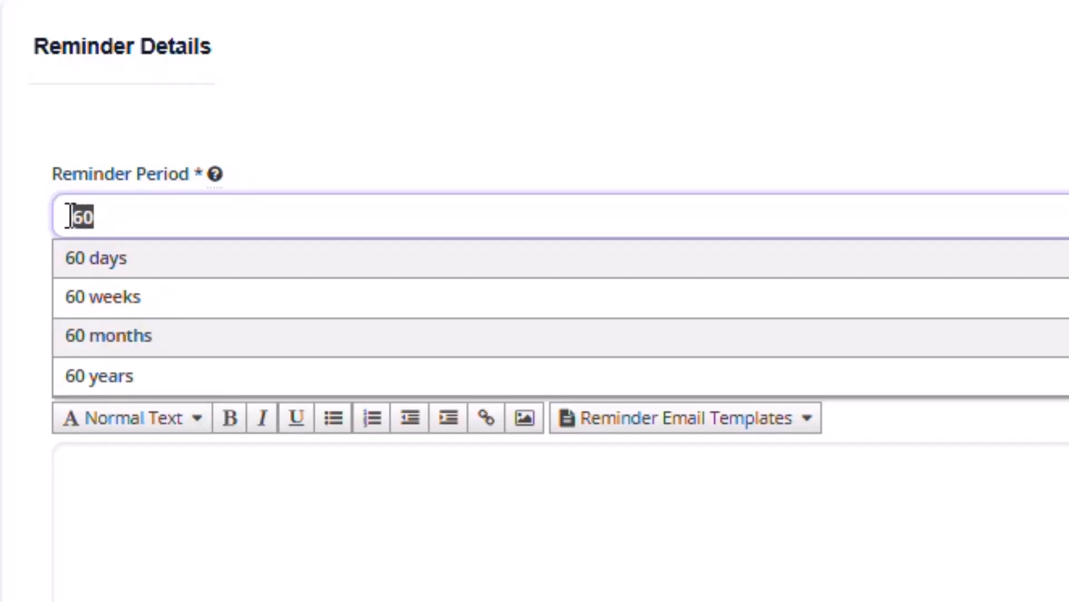
type("1")
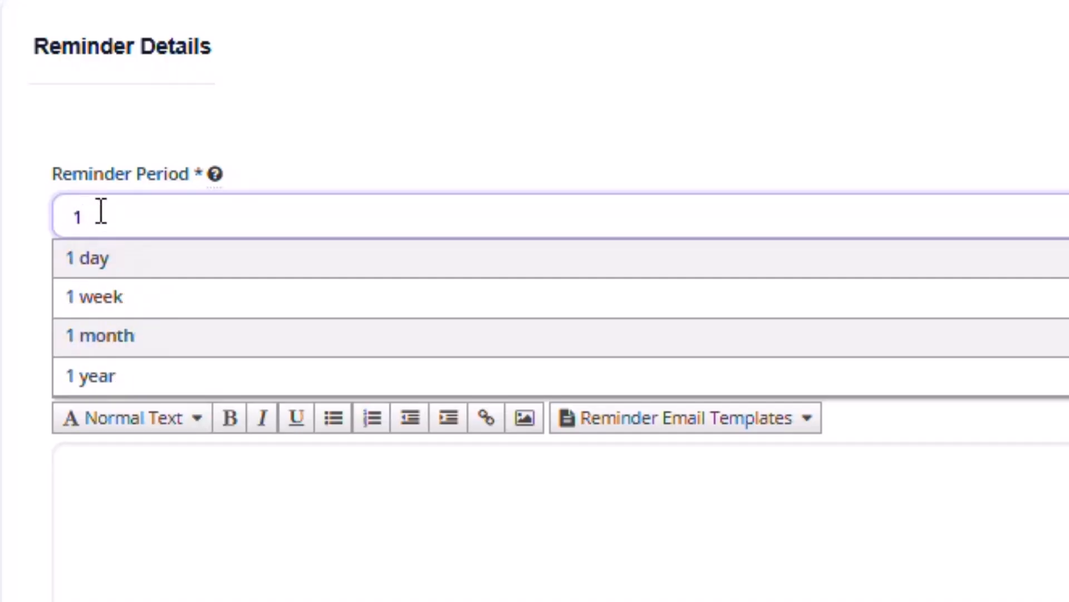
key("BackSpace")
type("30")
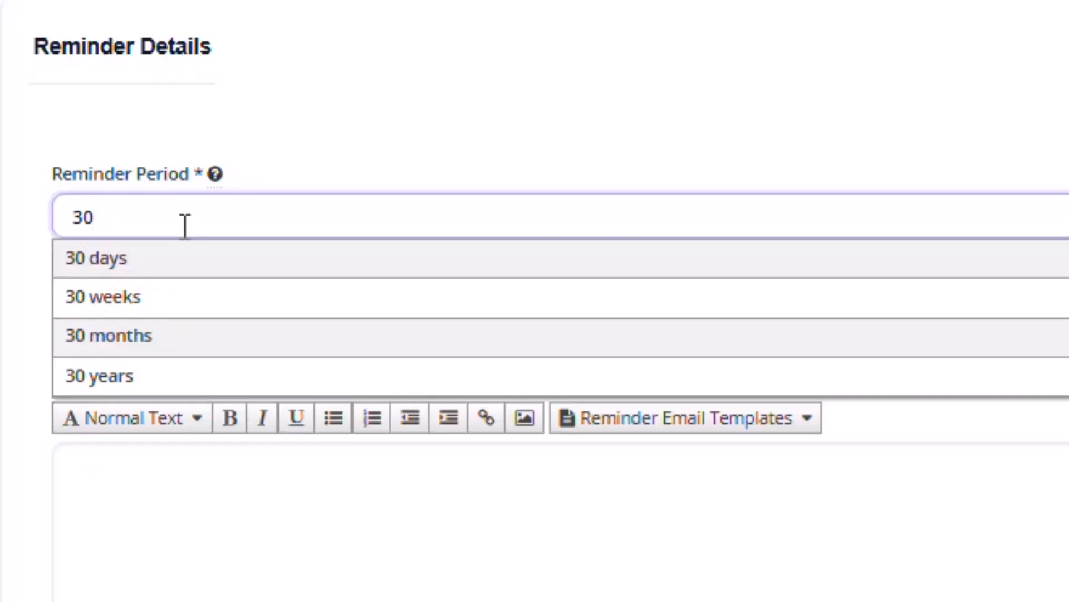
left_click_drag(184, 224, 32, 224)
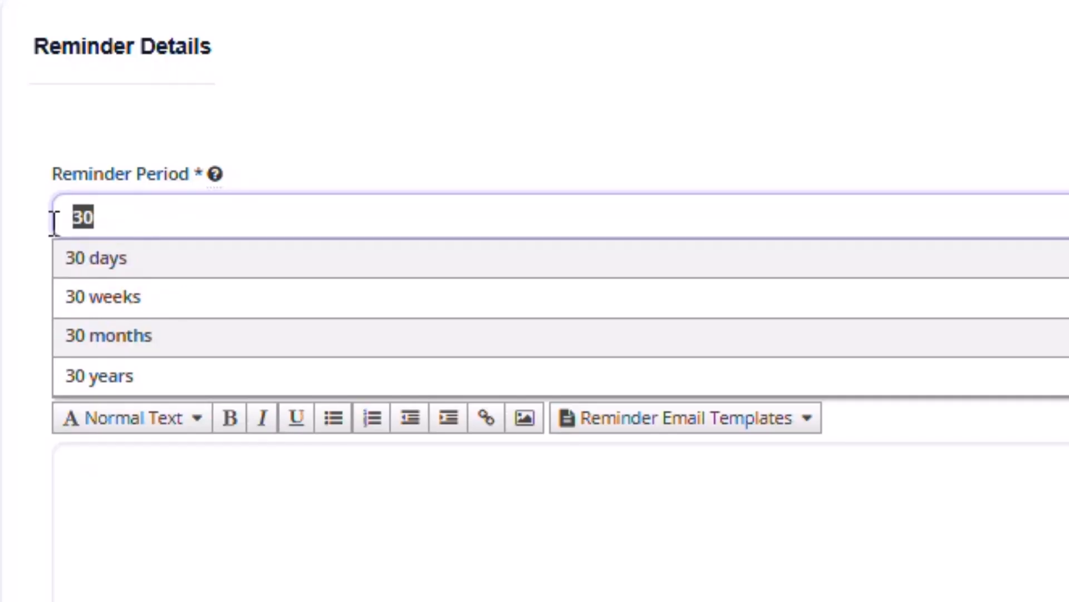
type("120")
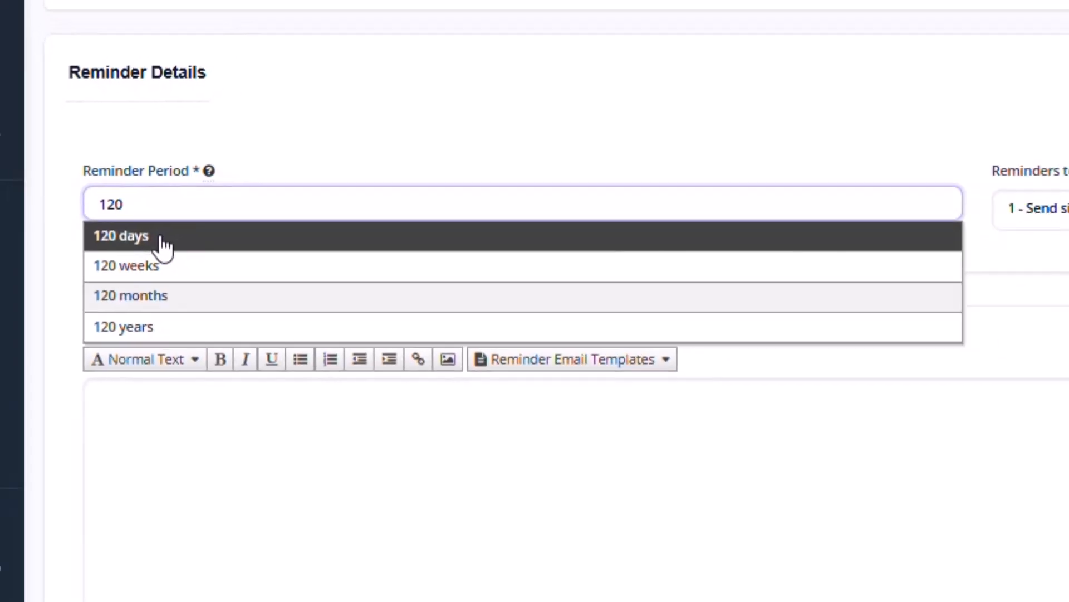
double_click(255, 191)
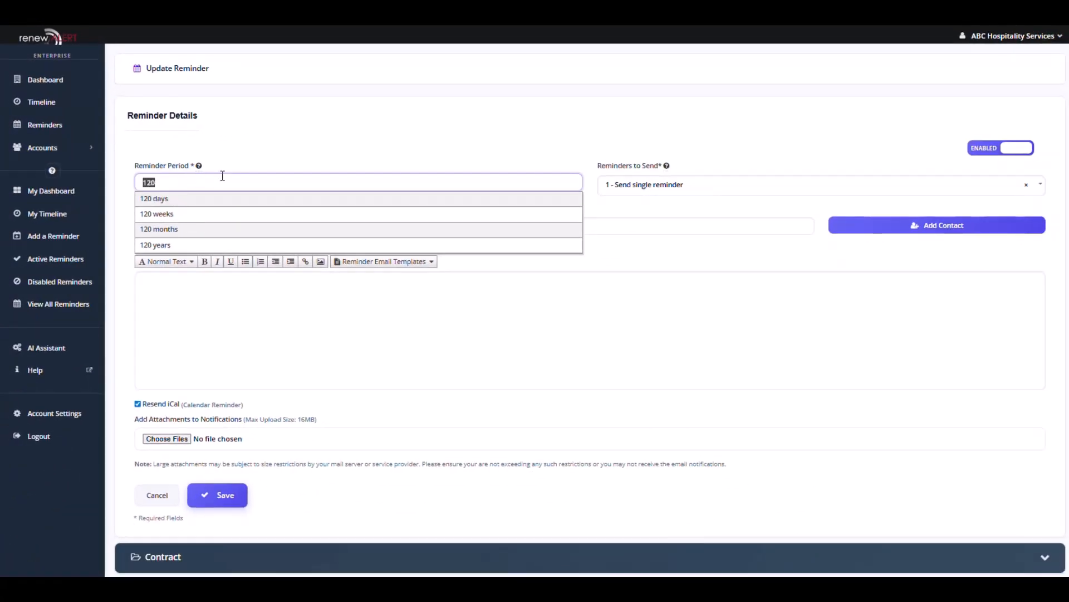
type("150")
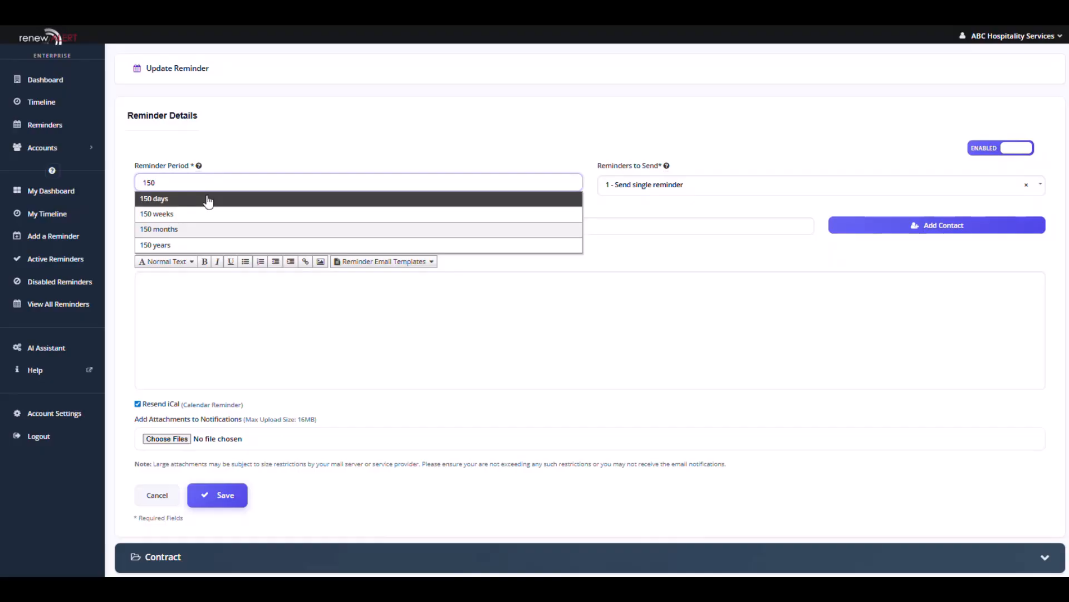
left_click_drag(199, 186, 129, 187)
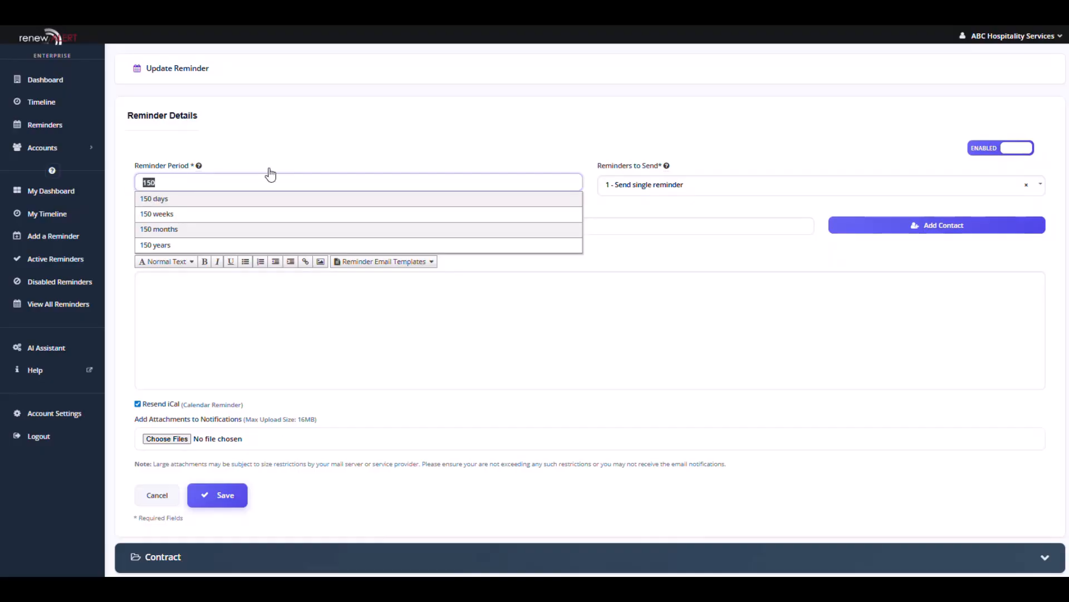
type("45")
left_click(167, 200)
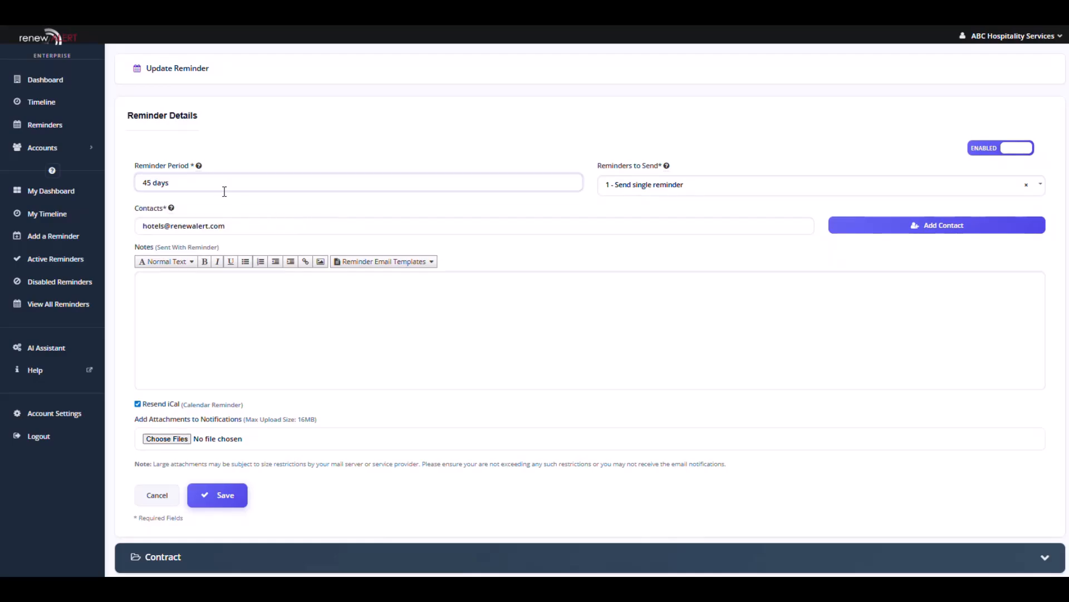
mouse_move(199, 166)
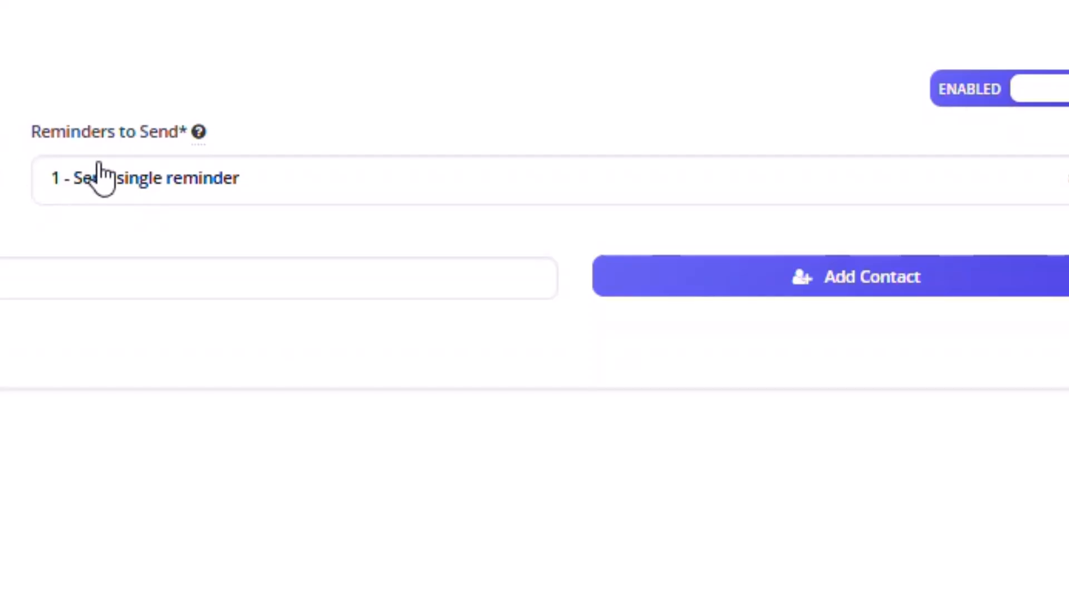
- Set Reminders to Send to '2 - Send reminder and final reminder'
mouse_move(198, 131)
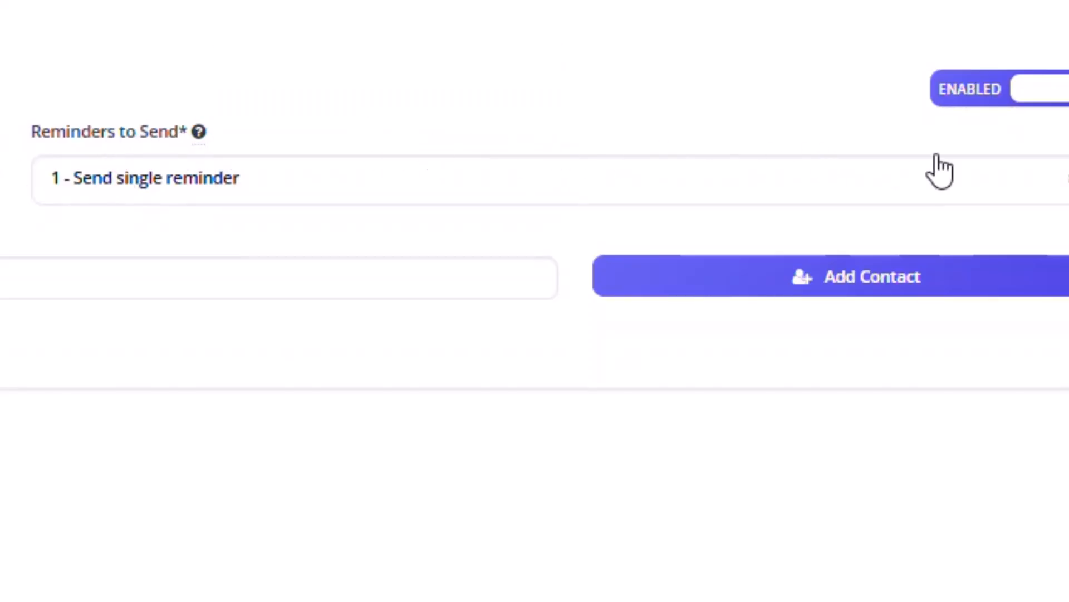
left_click(1065, 179)
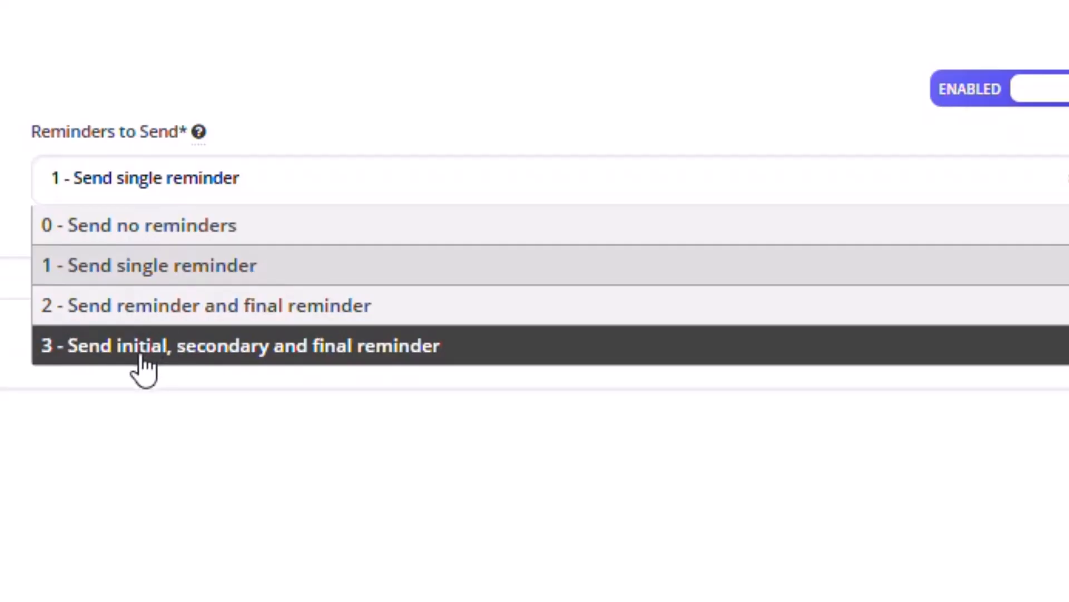
left_click(143, 310)
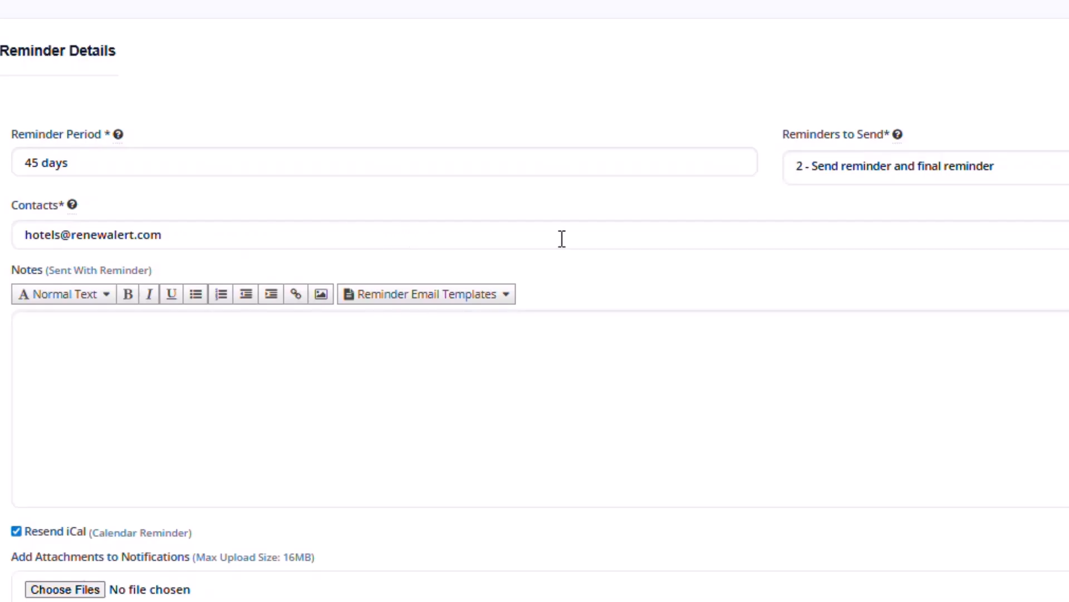
- Add a second contact field and enter the extra contact's e-mail address
left_click(1068, 235)
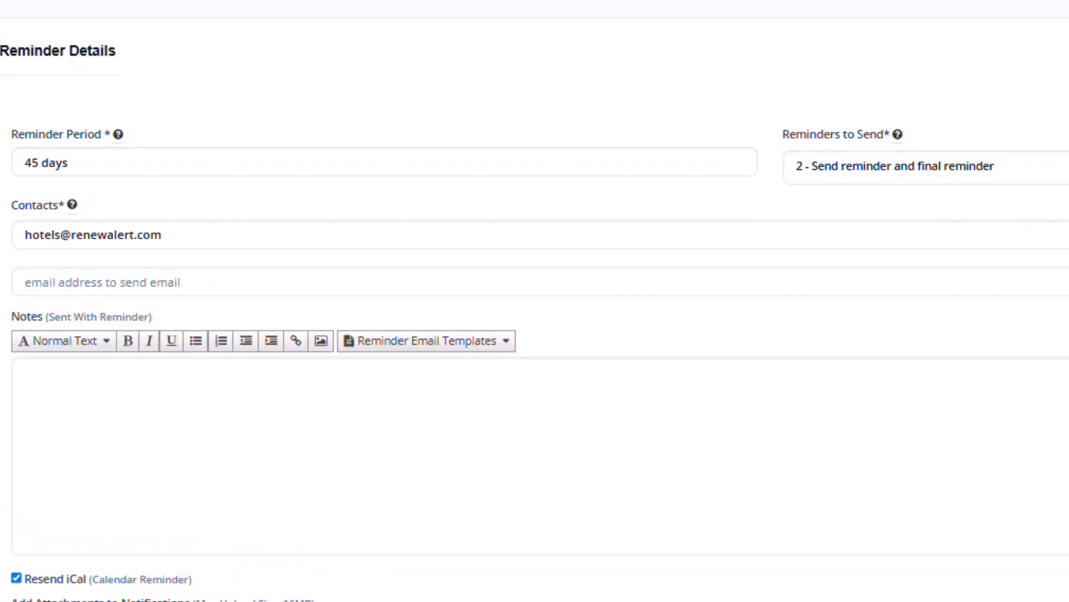
left_click(70, 289)
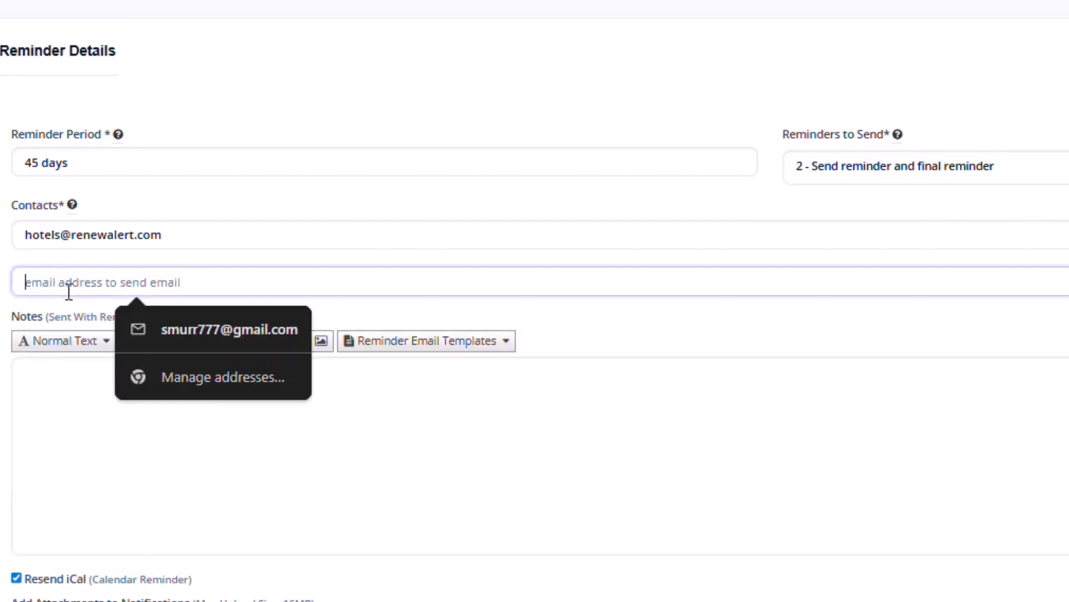
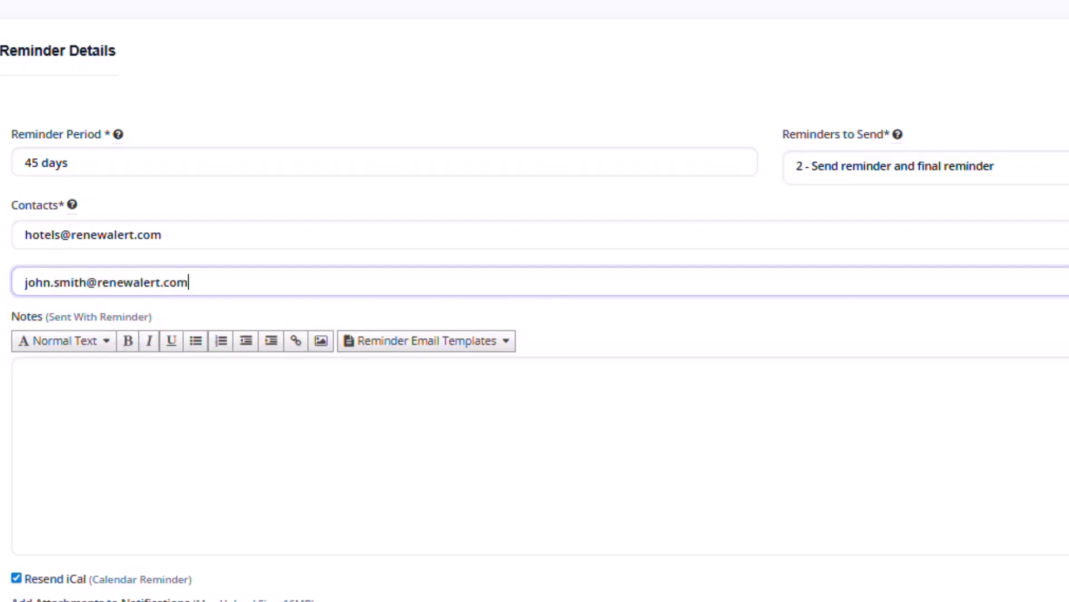
key("Return")
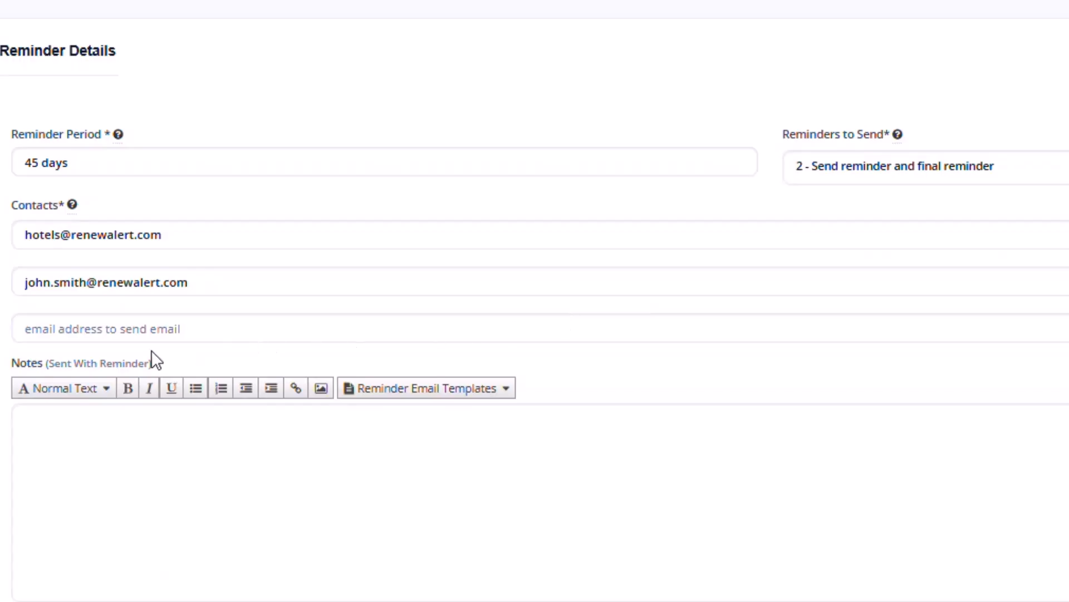
- Remove the third contact address again, keeping Reminders to Send at reminder and final reminder
left_click(169, 323)
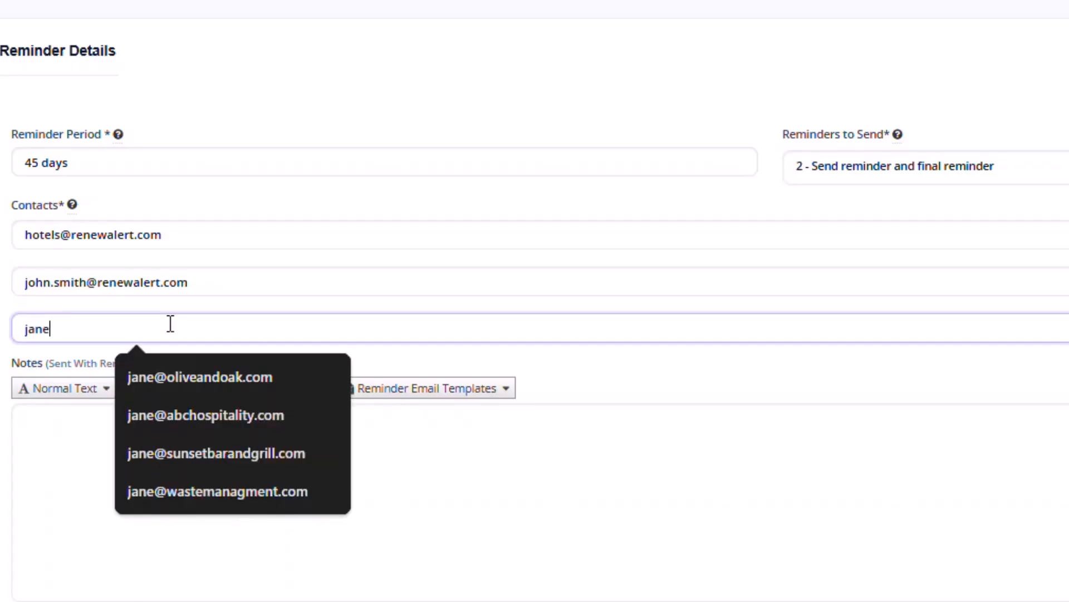
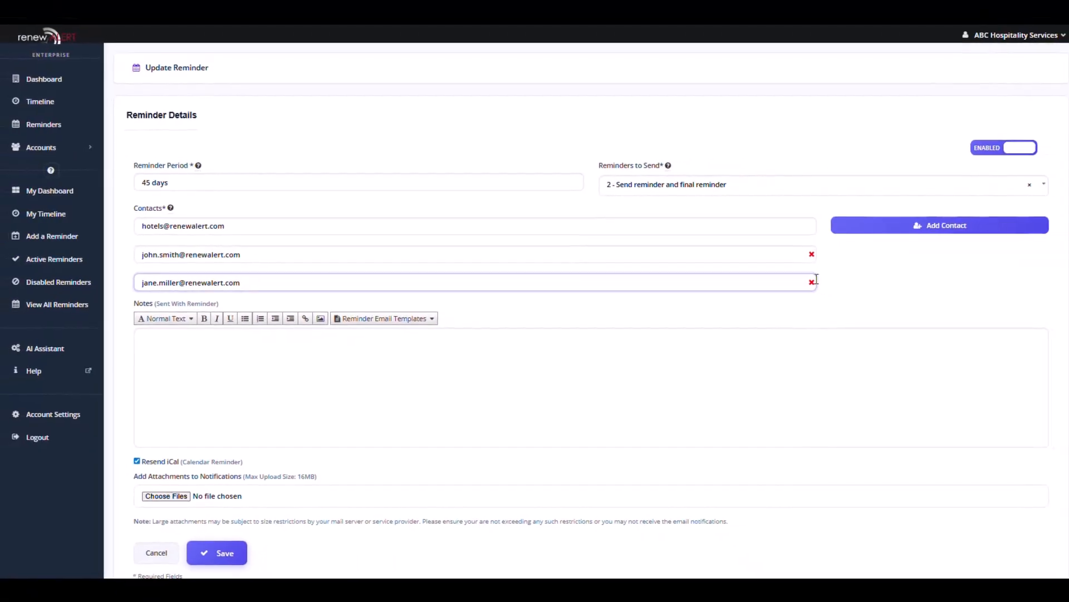
left_click(812, 282)
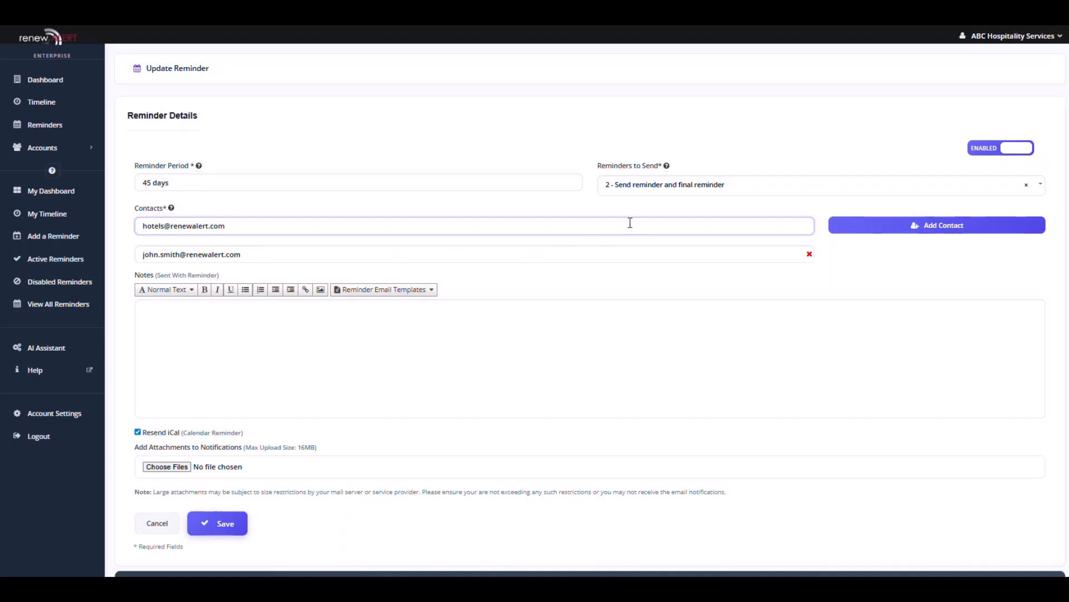
left_click(655, 190)
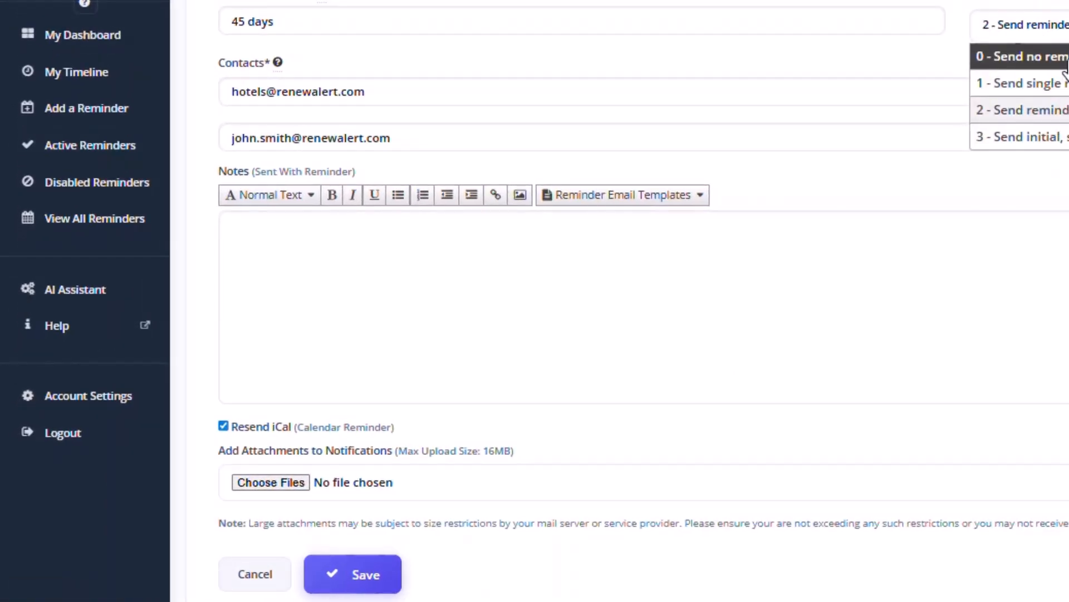
left_click(1047, 107)
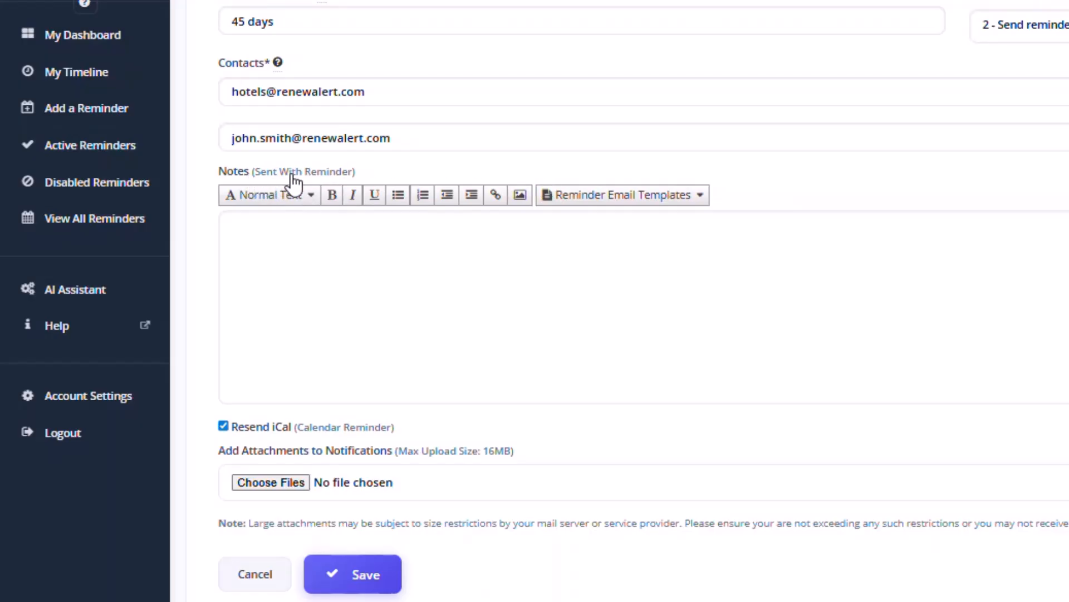
- Fill the notes with the reminder's details using the Use Reminder Notes template
left_click(703, 198)
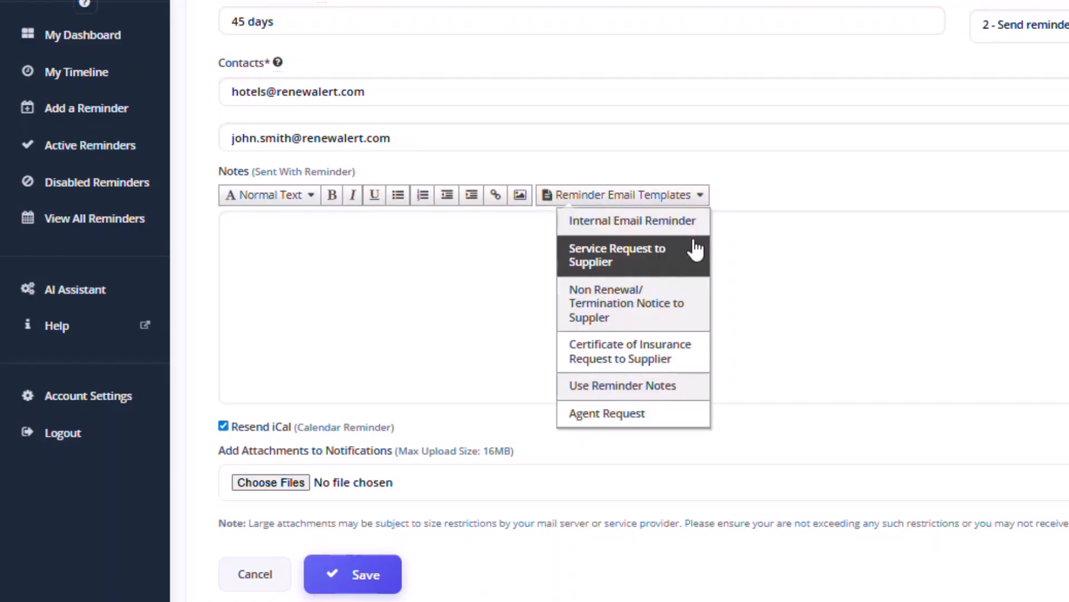
left_click(649, 385)
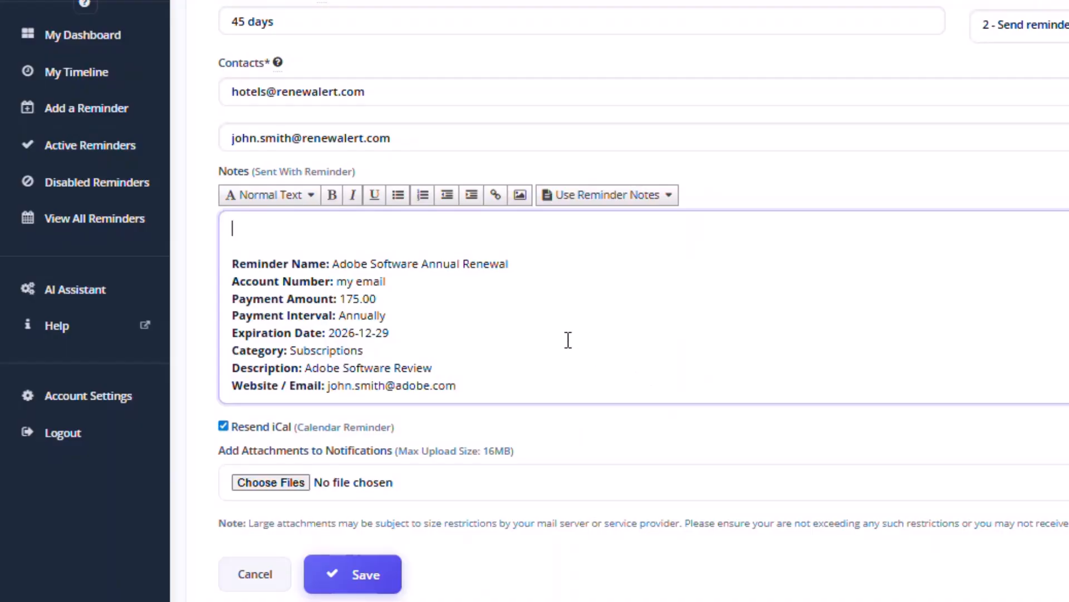
scroll(343, 270, "down", 5)
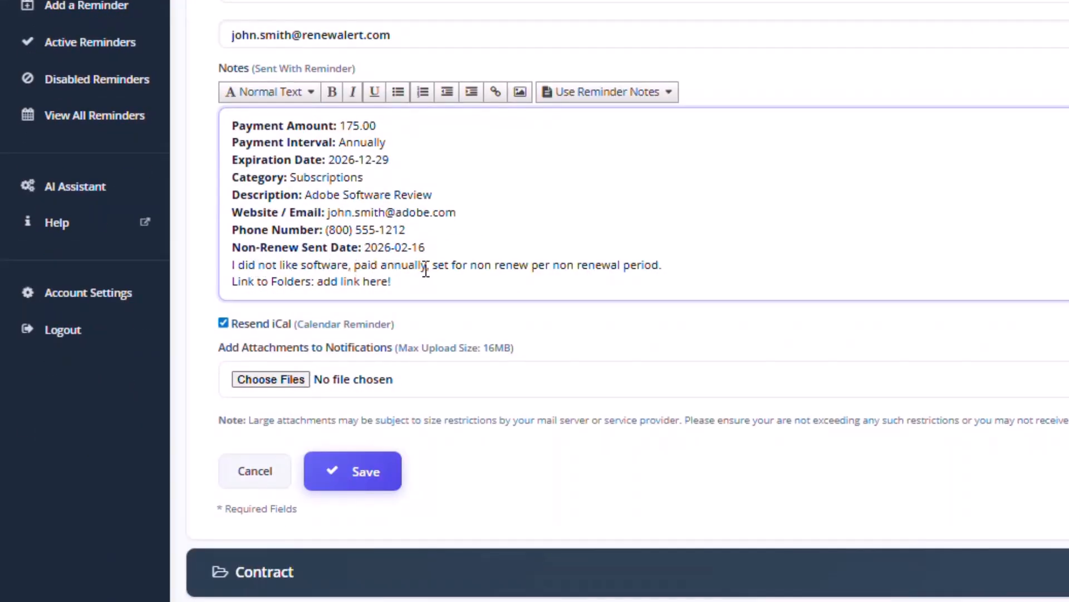
scroll(451, 246, "up", 3)
- Type 'Check Adobe renewal price and if its over $175 for the year, cancel service' as the first line
left_click(259, 121)
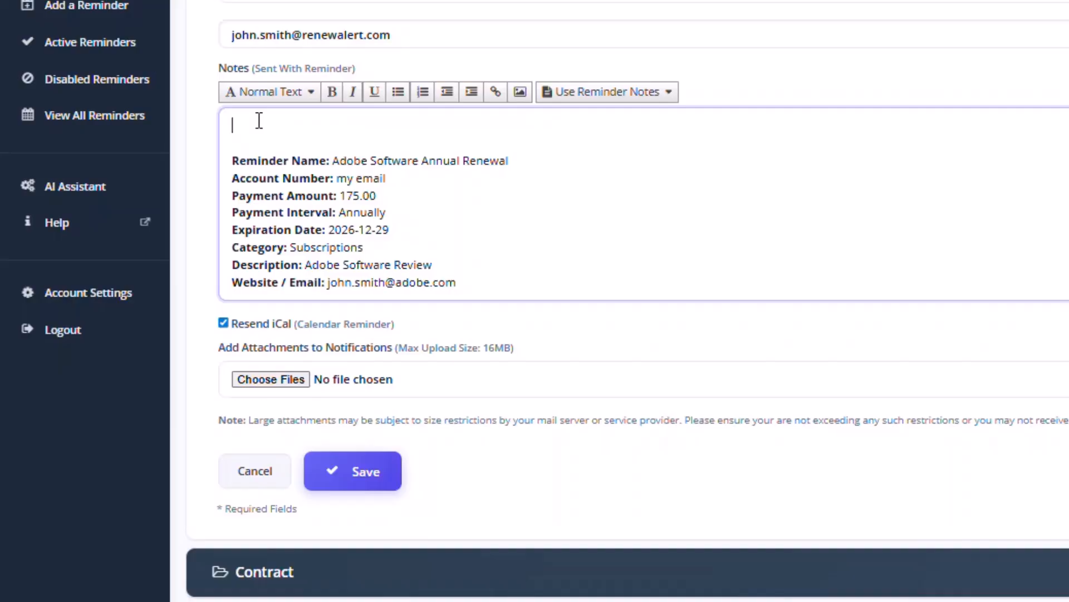
type("Check Adobe renewale")
key("BackSpace")
type("p")
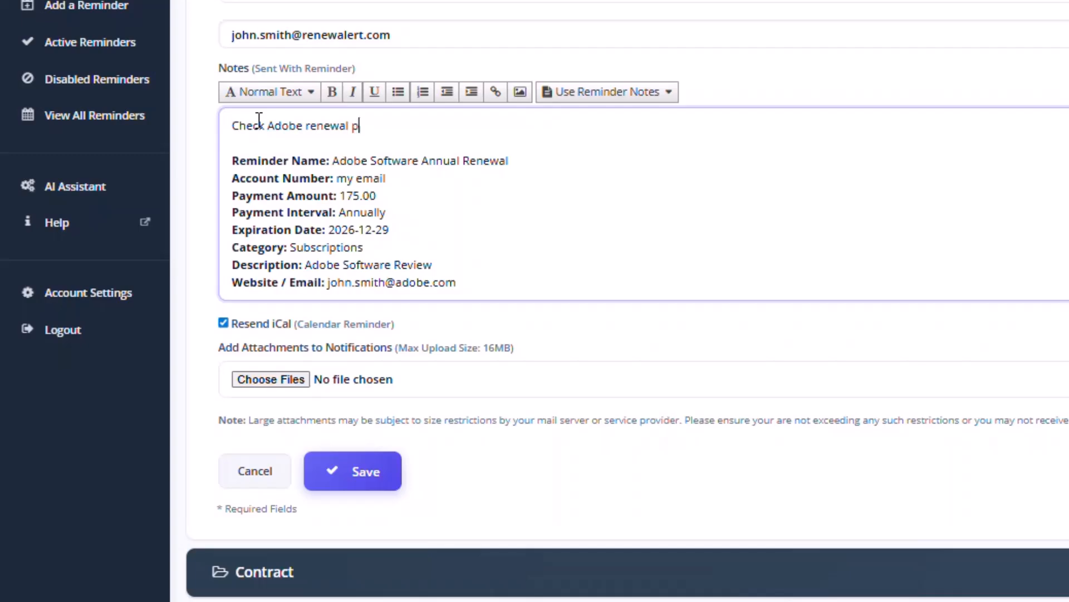
type("rice and if its over ")
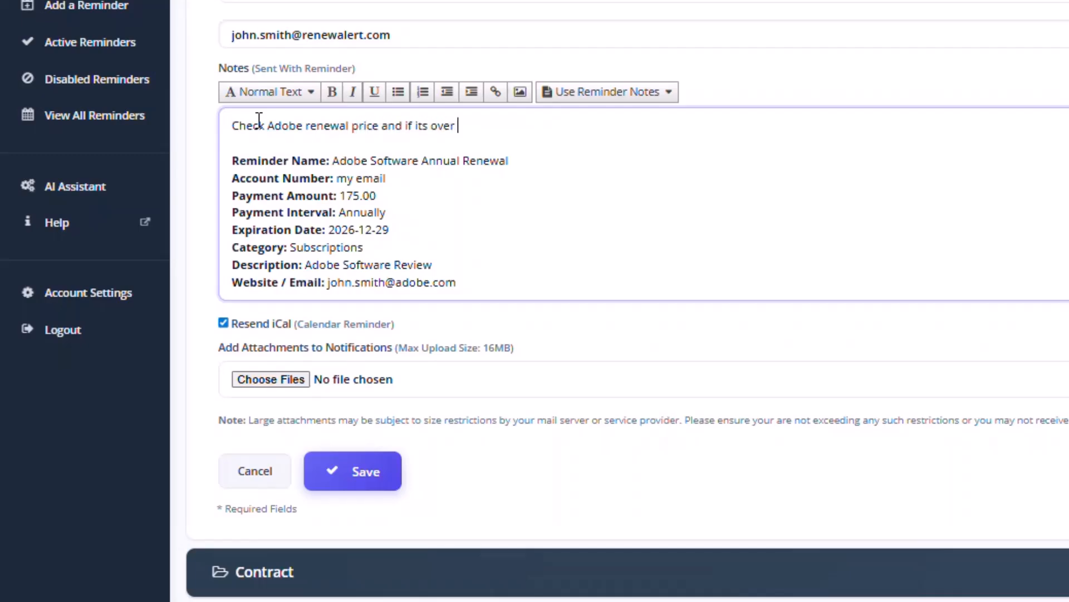
type("#")
key("BackSpace")
type("$175")
type(" ne")
key("BackSpace")
key("BackSpace")
type("for the year, ")
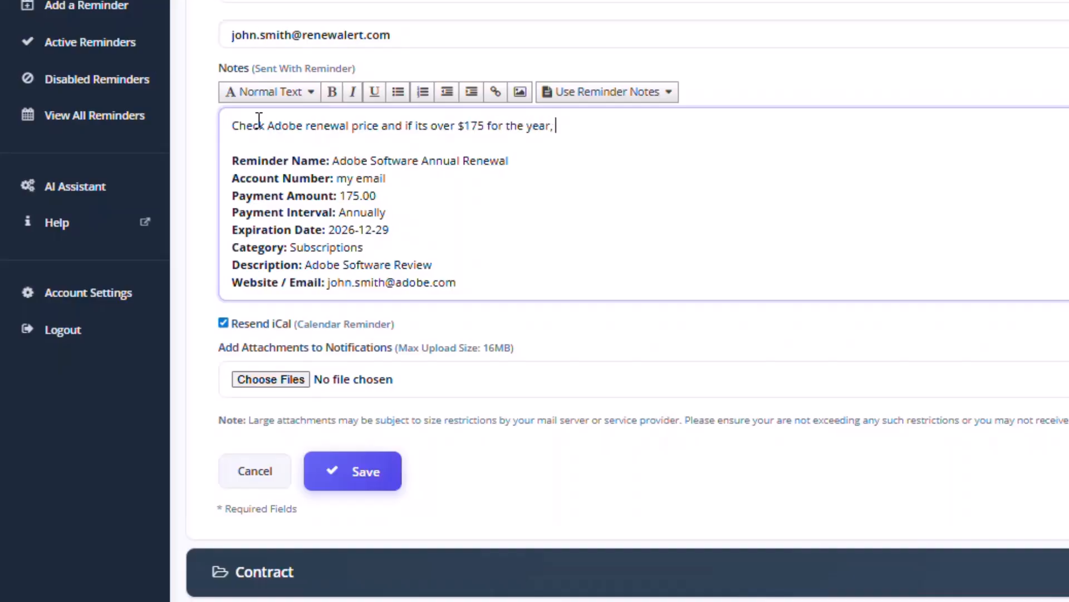
type("cancel service!")
- Uncheck Resend iCal (Calendar Reminder) and save the updated reminder
left_click(224, 322)
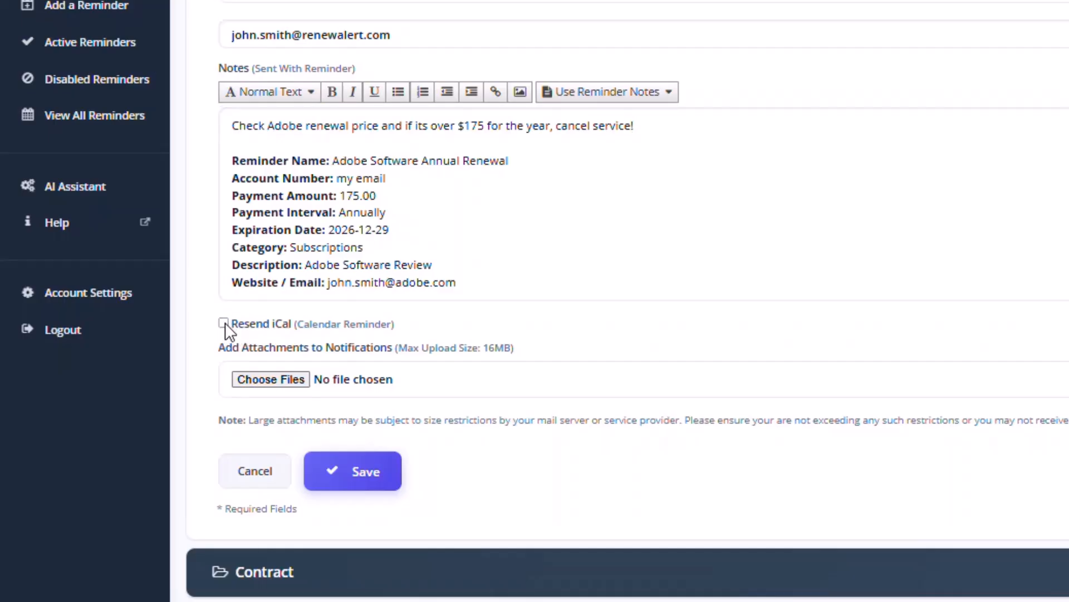
left_click(223, 323)
left_click(222, 323)
scroll(391, 219, "down", 3)
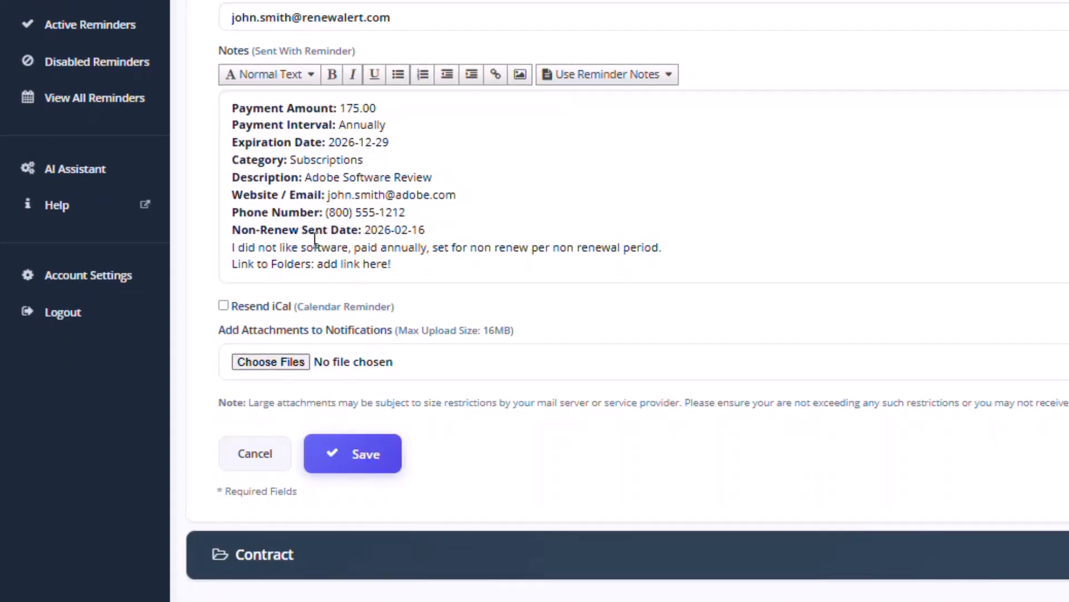
left_click(340, 467)
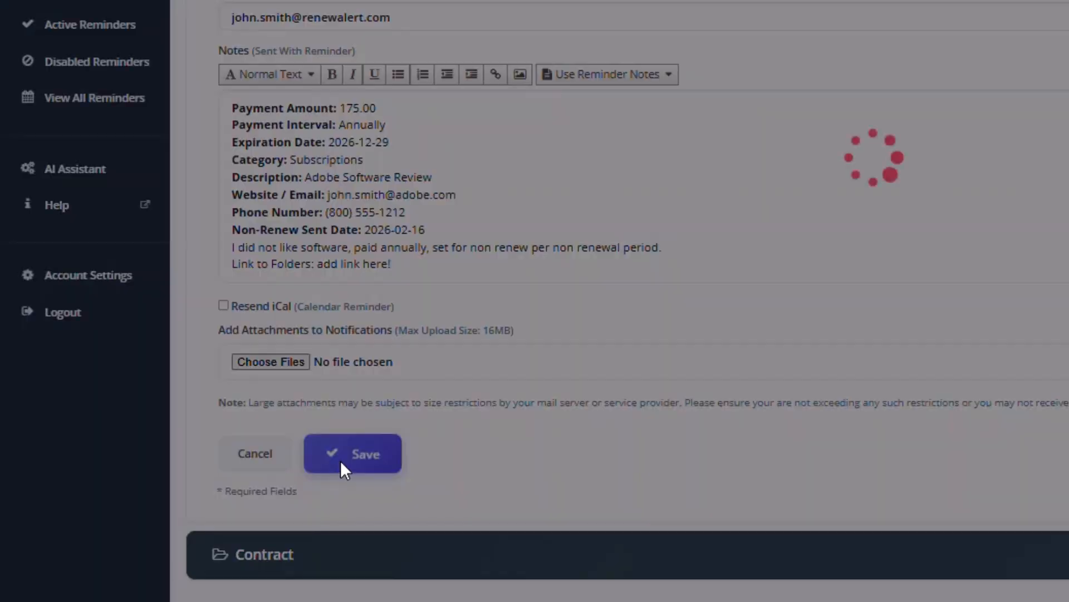